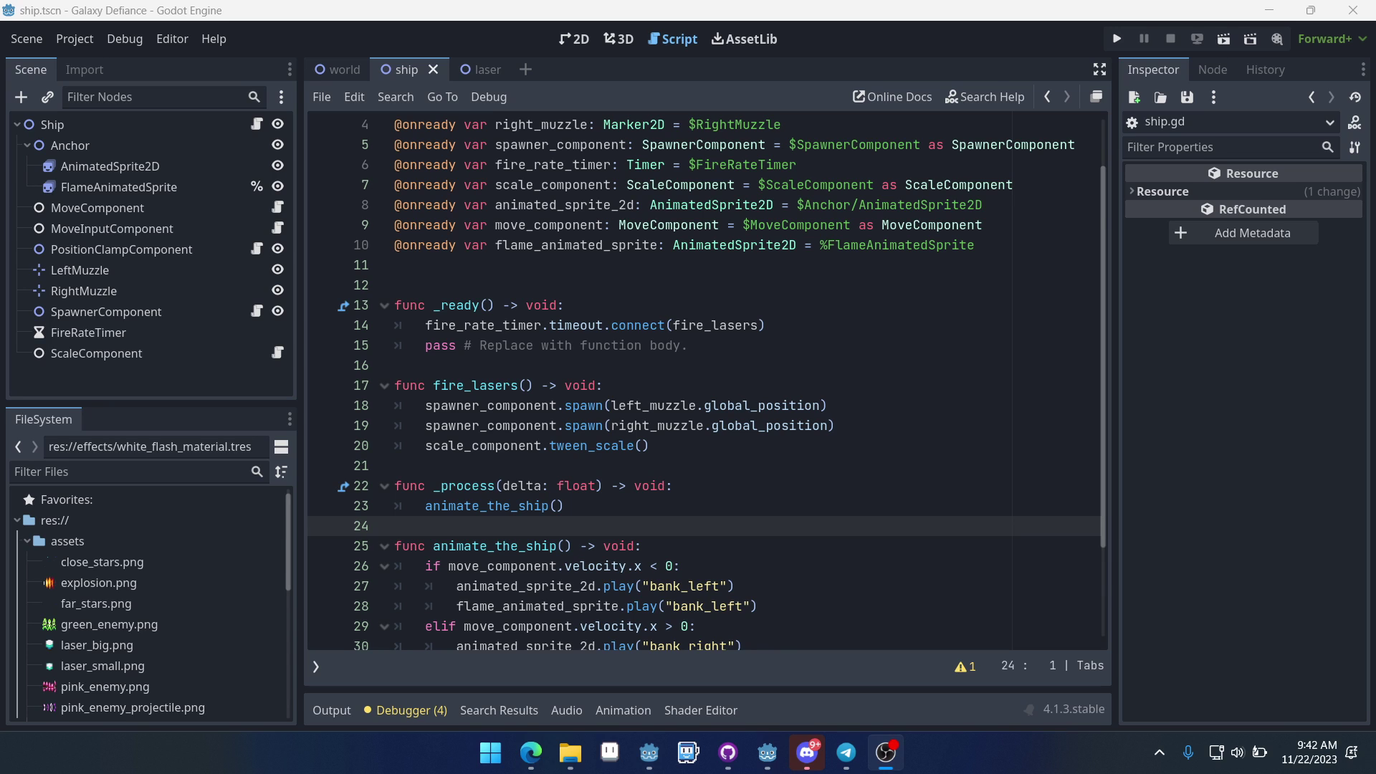
Step: Narrow the Scene/FileSystem docks so the ship.gd script editor gets more width
click(752, 300)
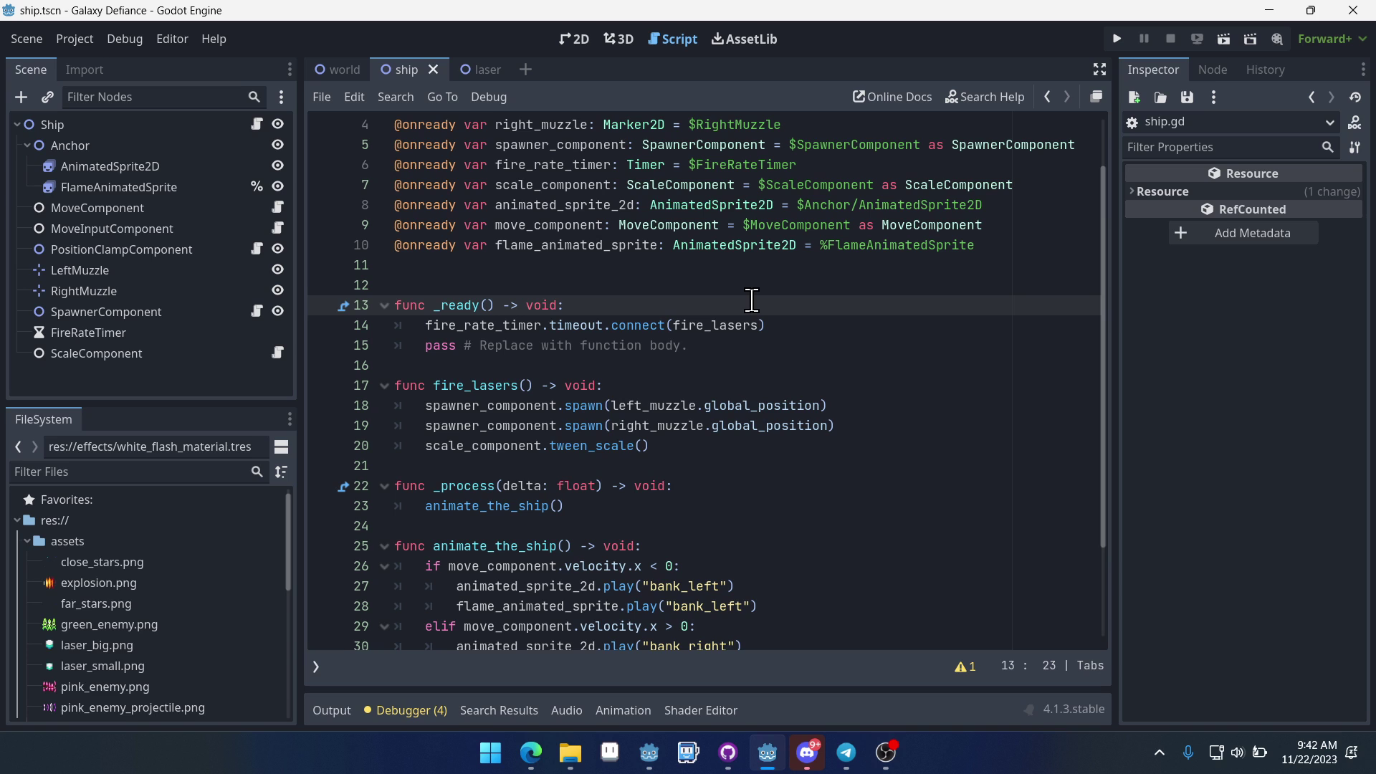
drag(299, 372, 260, 376)
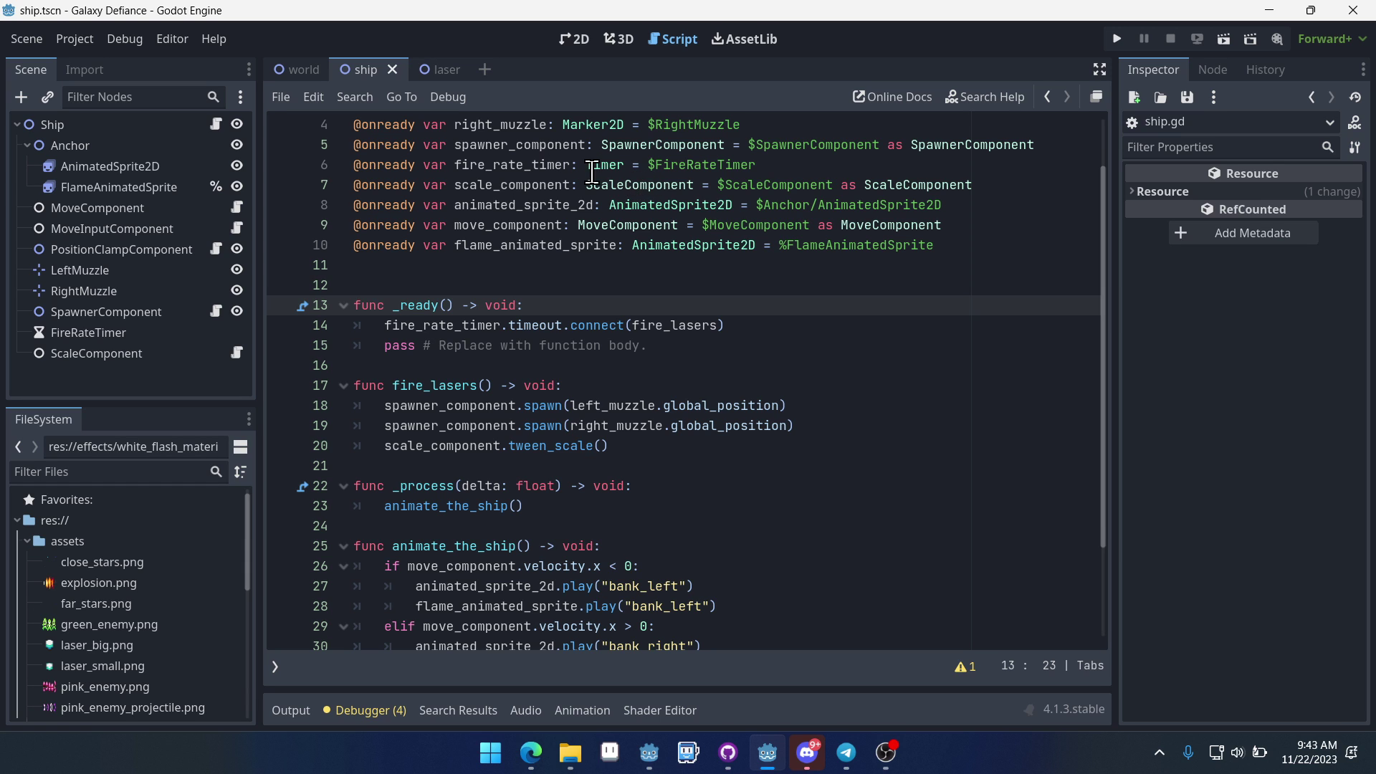
Step: Create a new scene with a ParallaxBackground root node named SpaceBackground
click(486, 69)
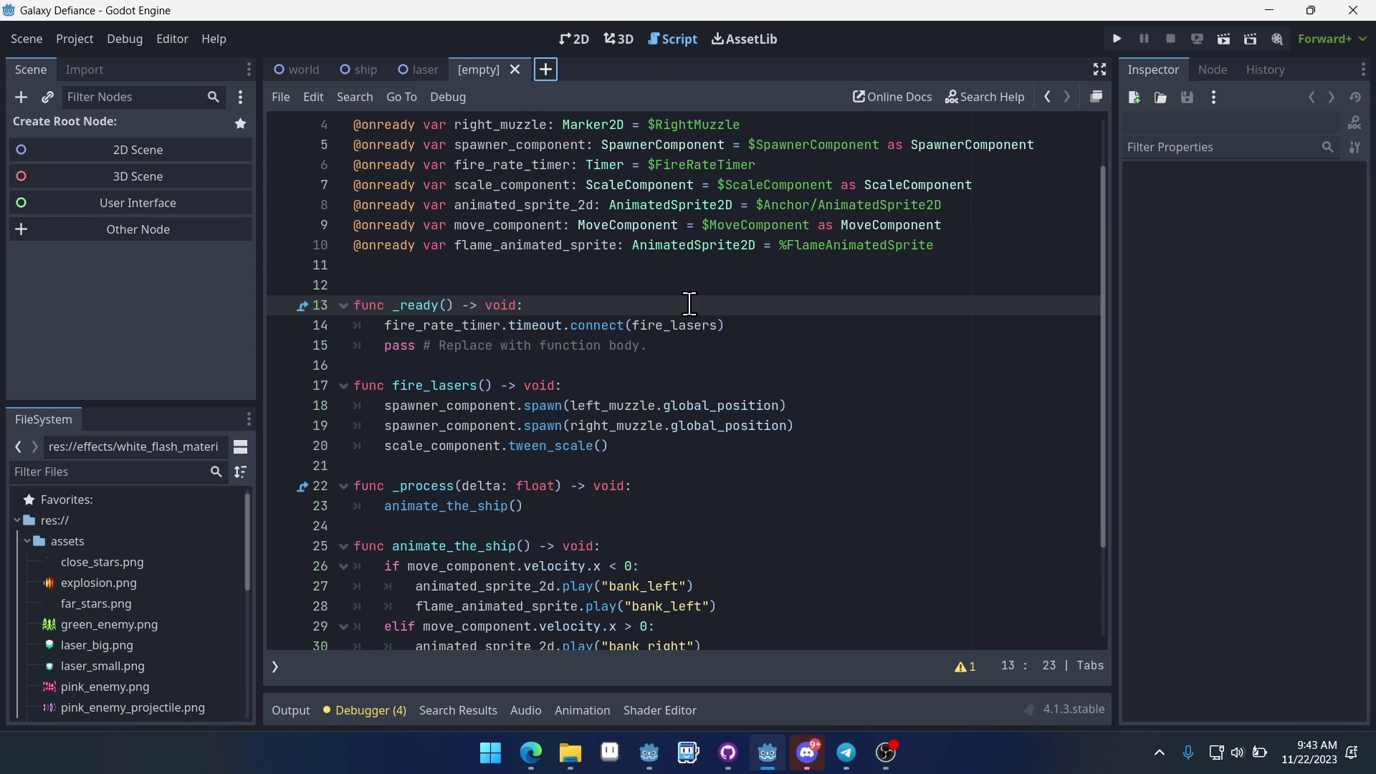
click(162, 231)
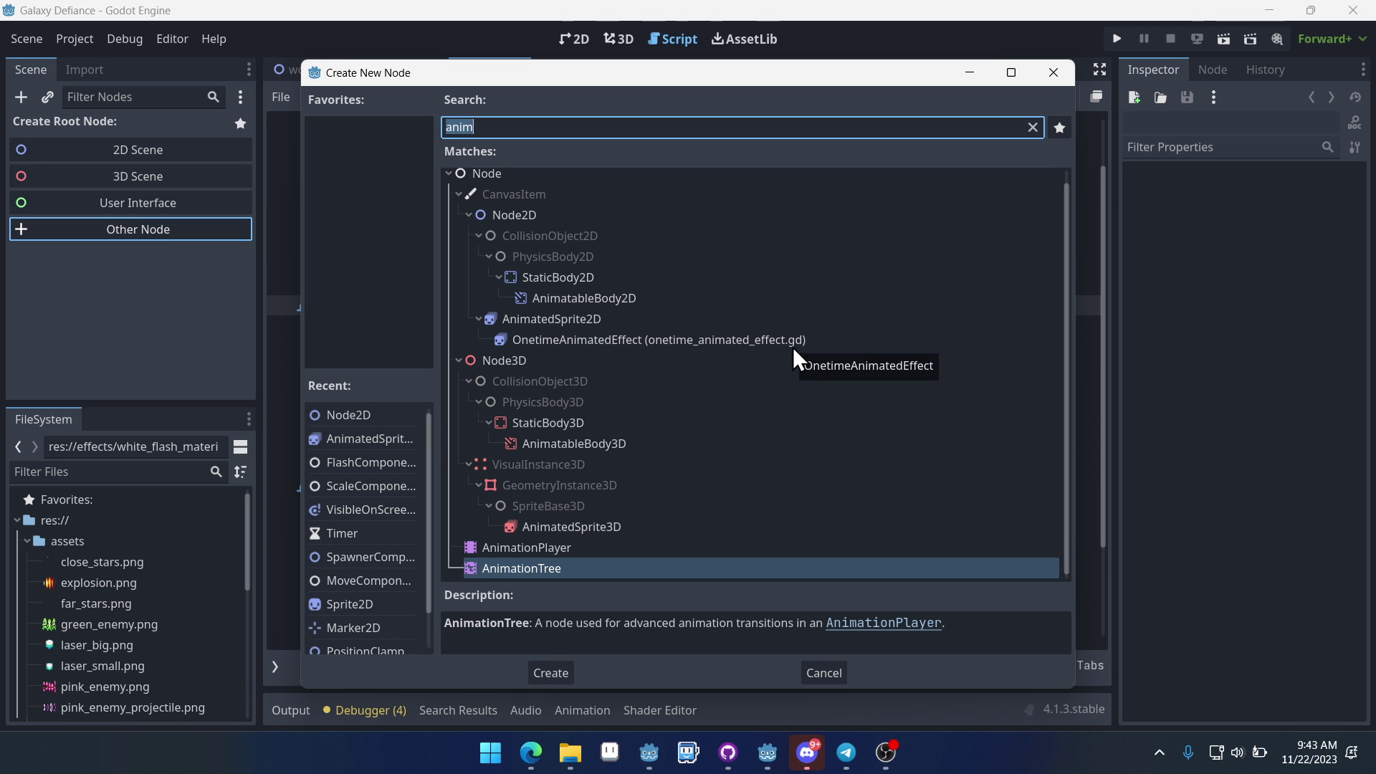
click(1032, 127)
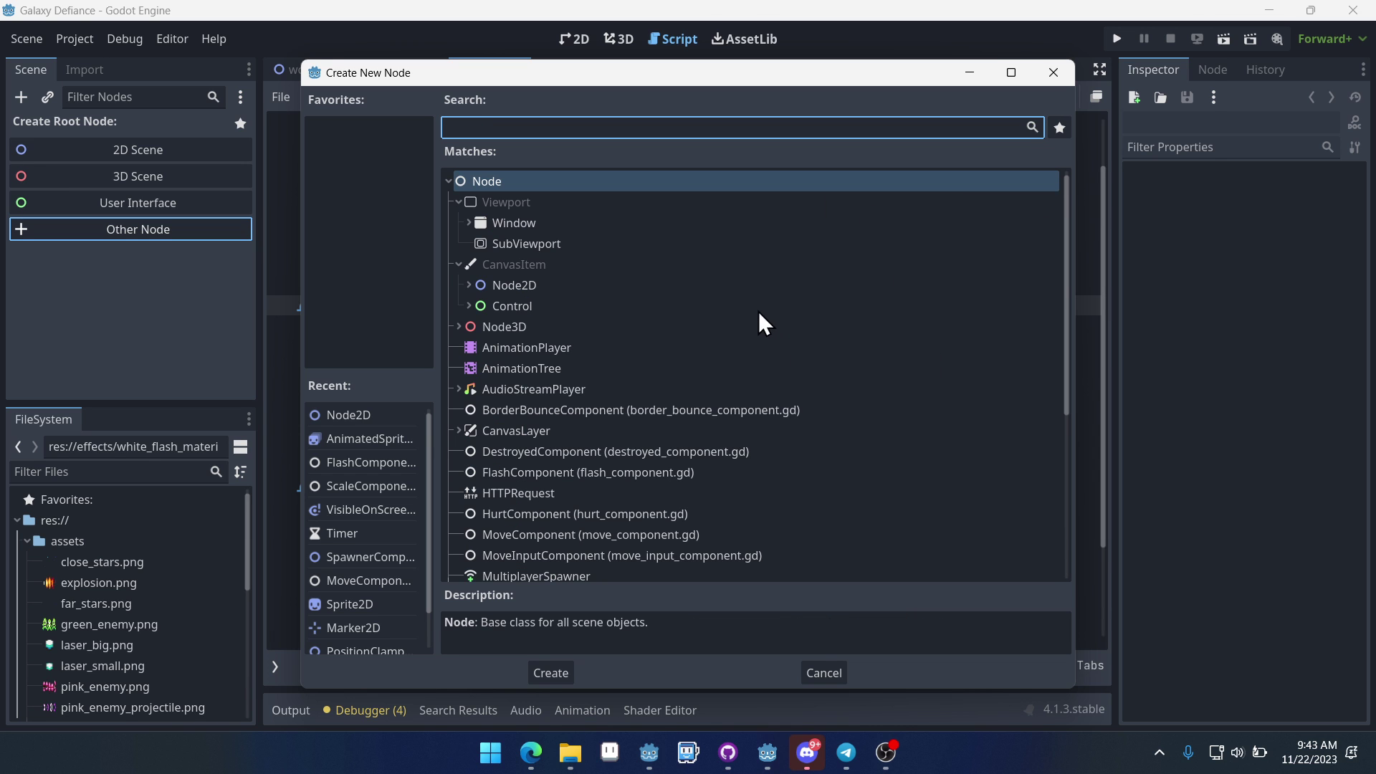
scroll(688, 350, down, 3)
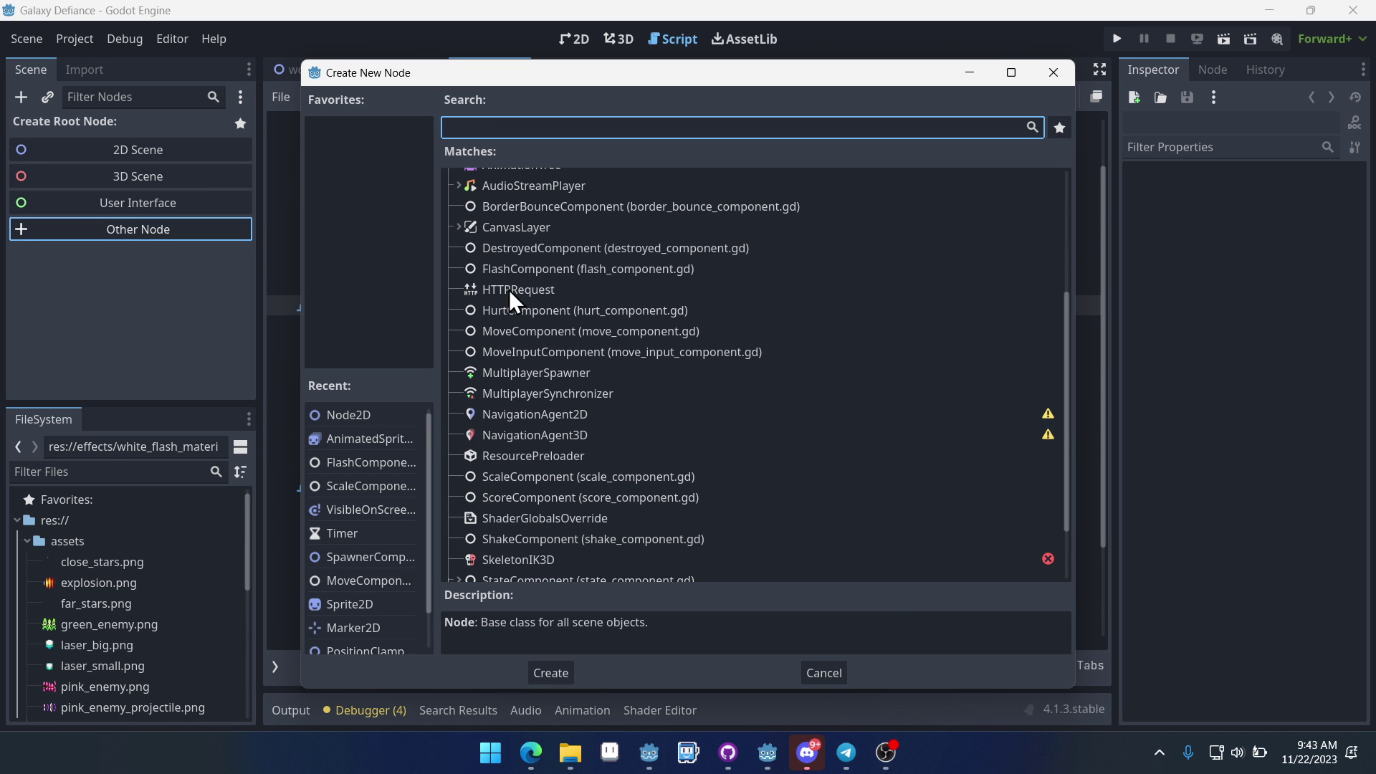
click(459, 227)
scroll(855, 295, up, 2)
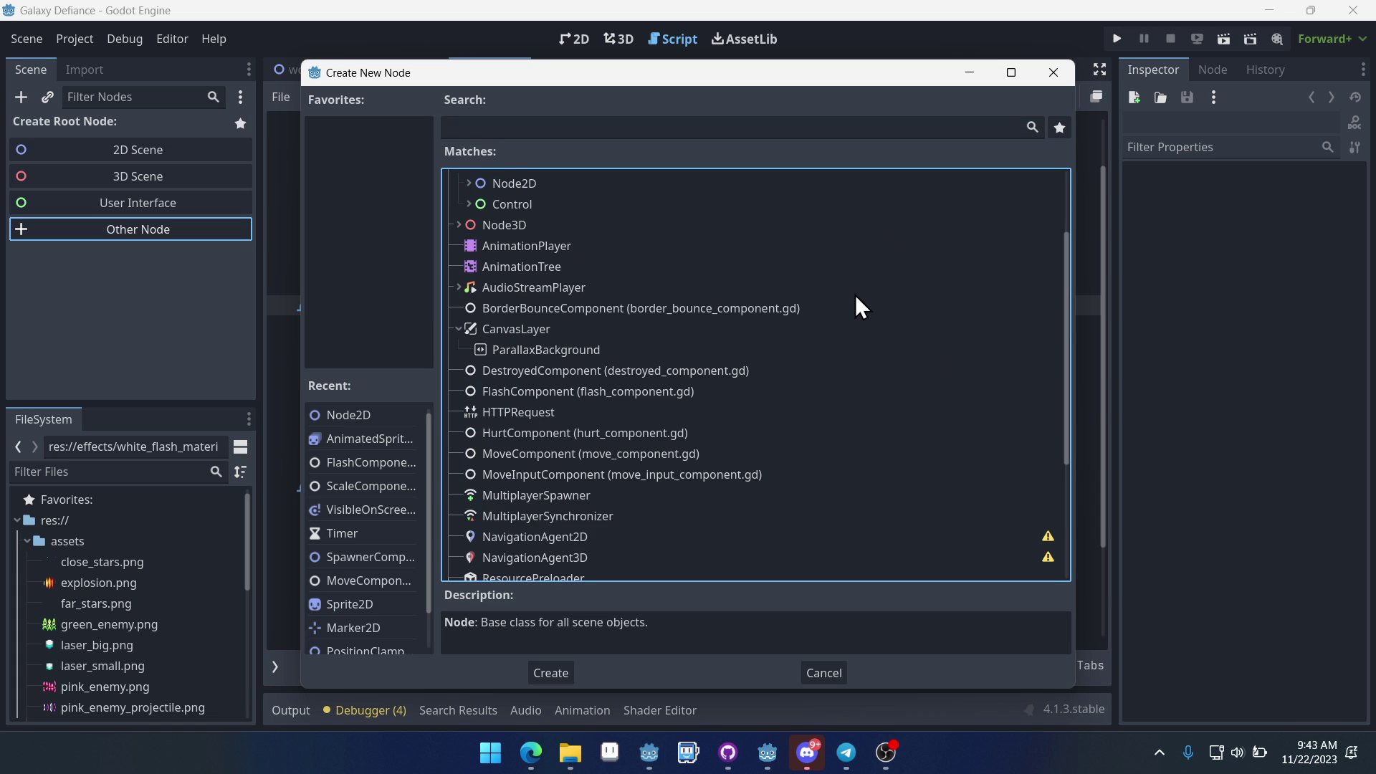
click(570, 350)
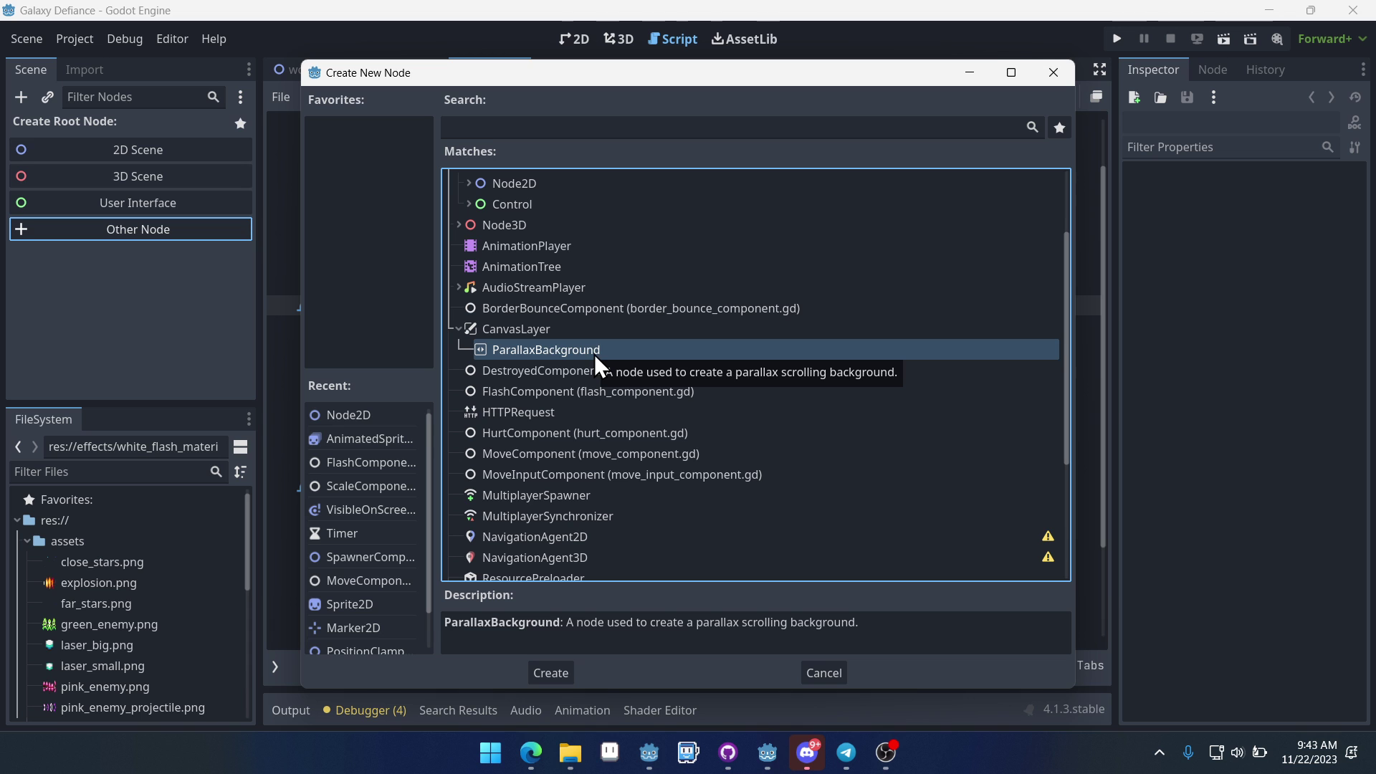
double_click(552, 351)
double_click(143, 125)
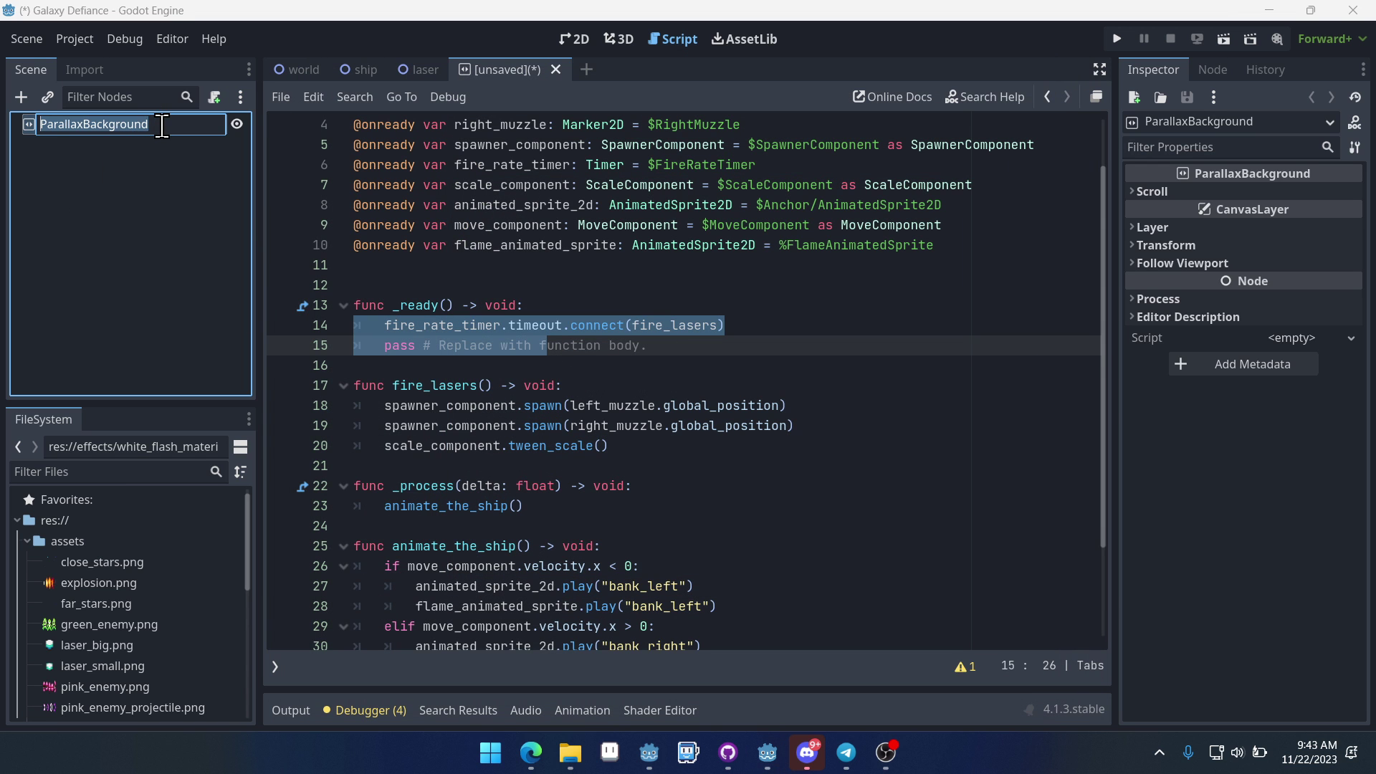
text(S)
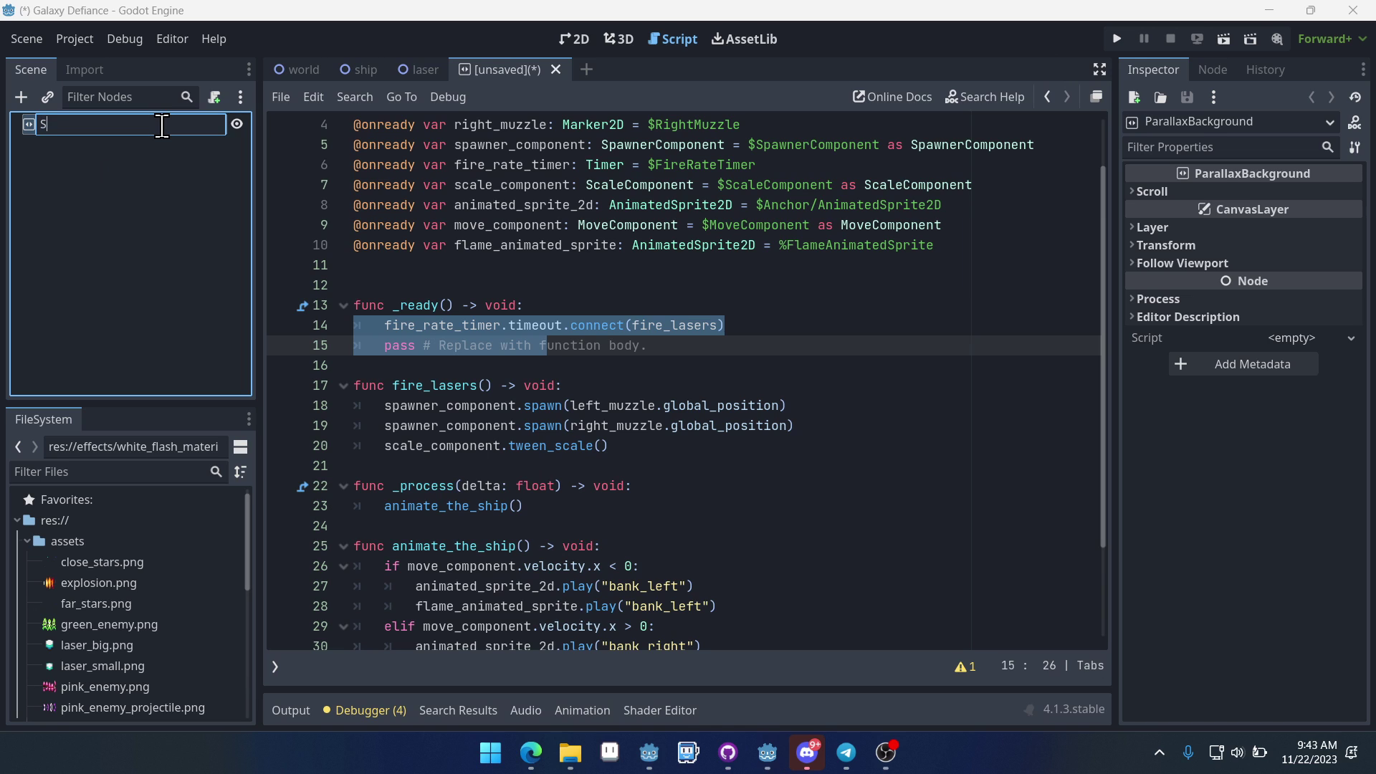
text(paceBackground)
Step: Save the SpaceBackground scene as space_background.tscn in the effects folder
key(Return)
key(ctrl+s)
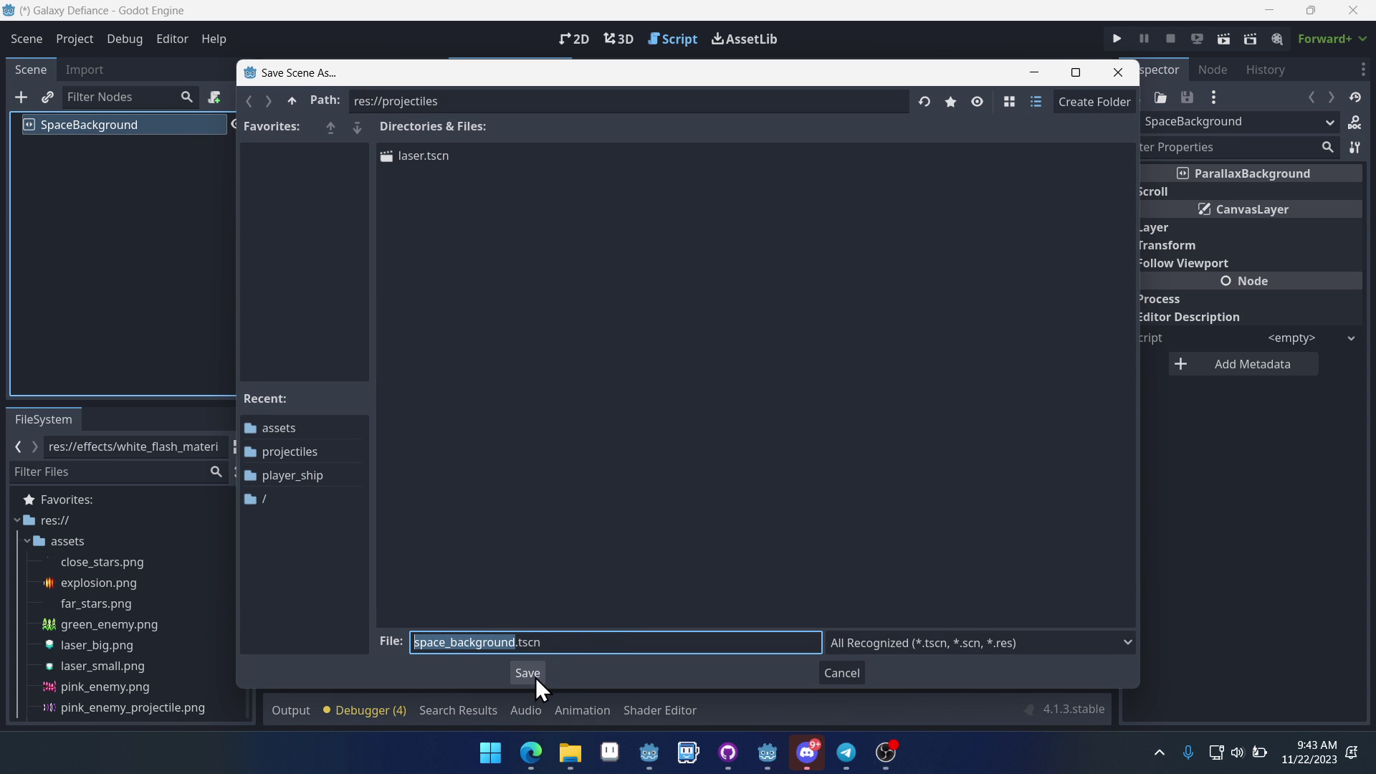
click(291, 100)
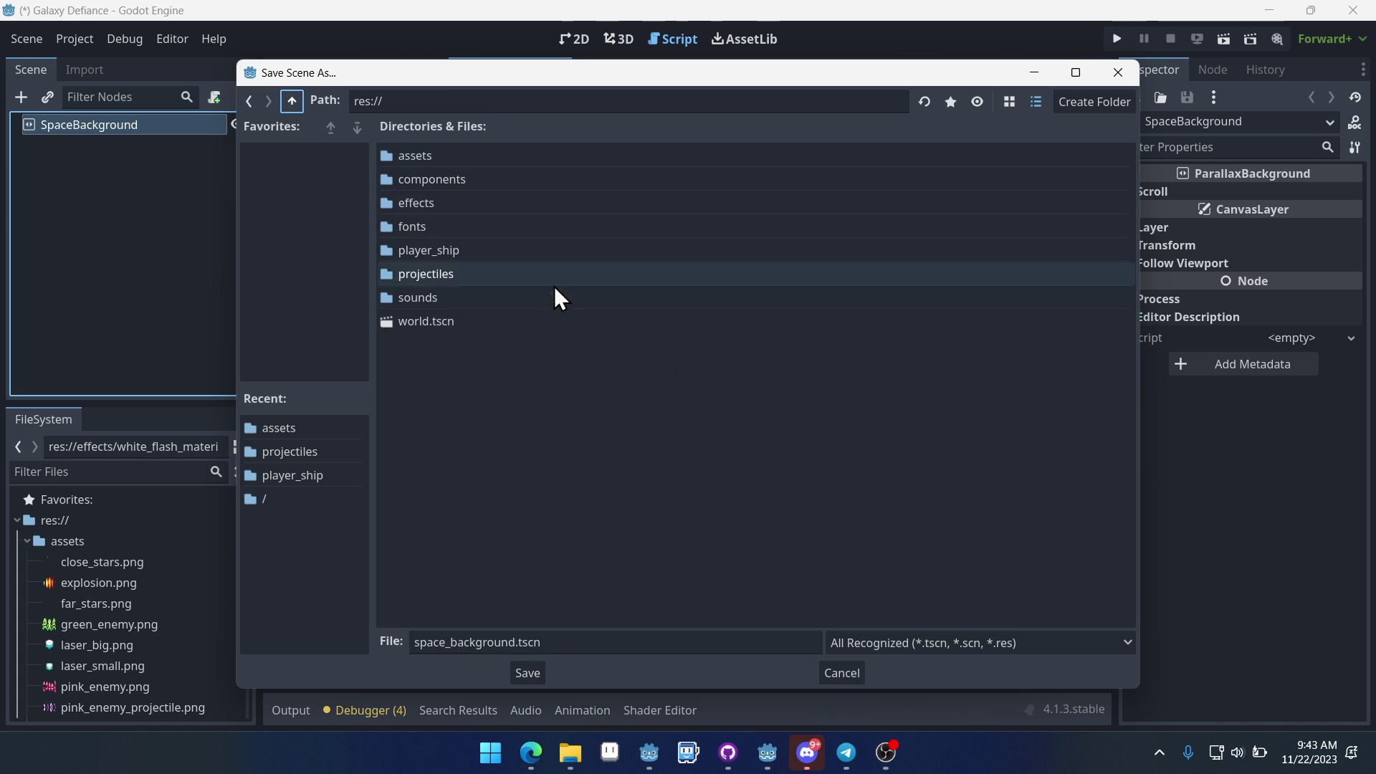
double_click(435, 205)
click(529, 674)
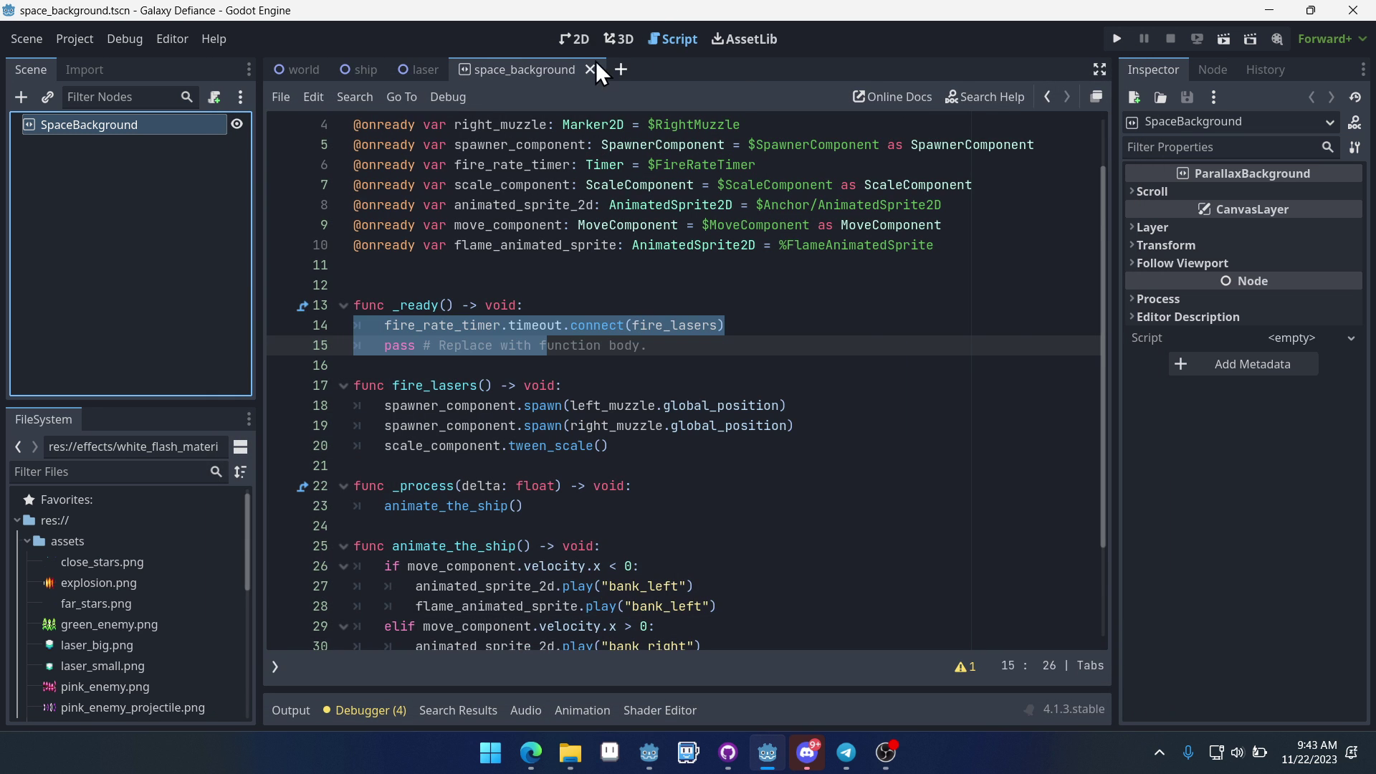
Step: Switch to the 2D workspace, frame the canvas, and reselect the SpaceBackground root
click(595, 63)
scroll(639, 308, up, 5)
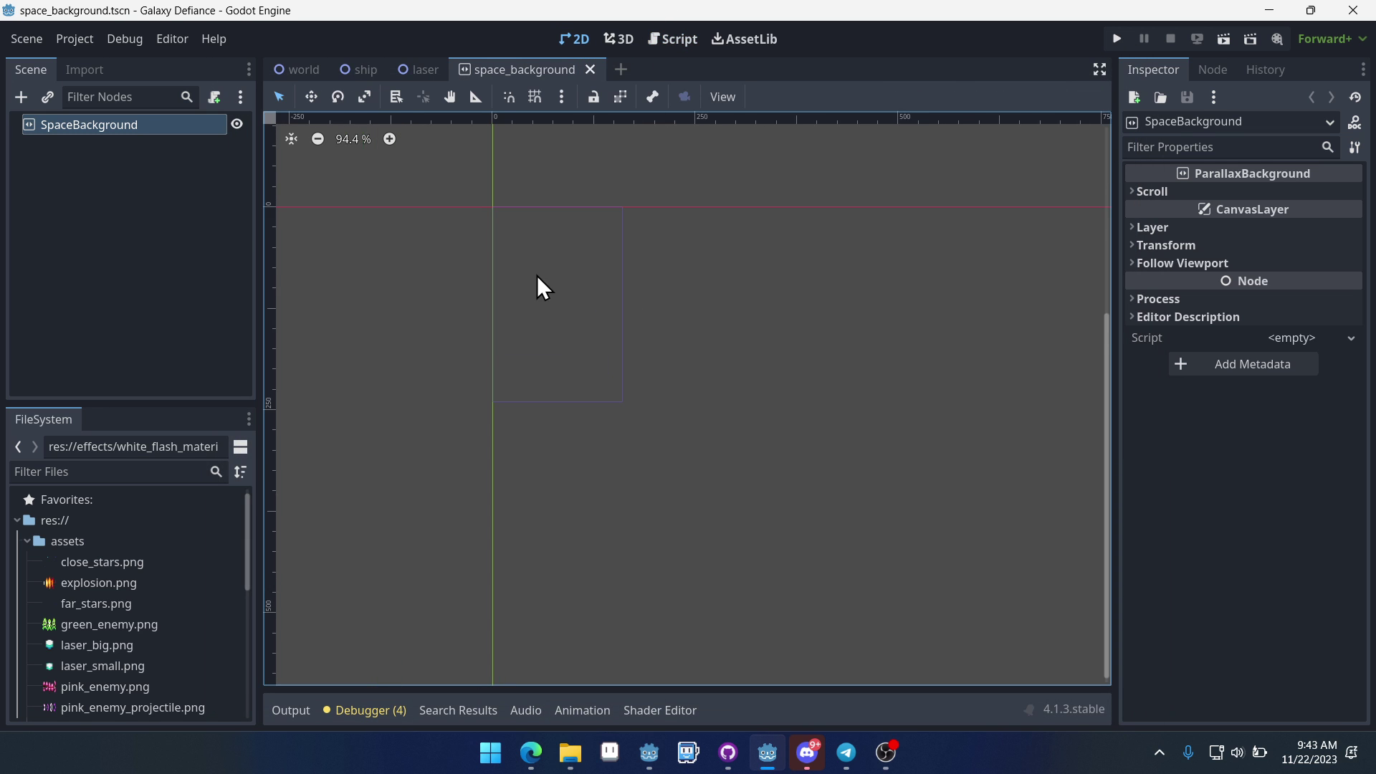
middle_drag(630, 295, 631, 301)
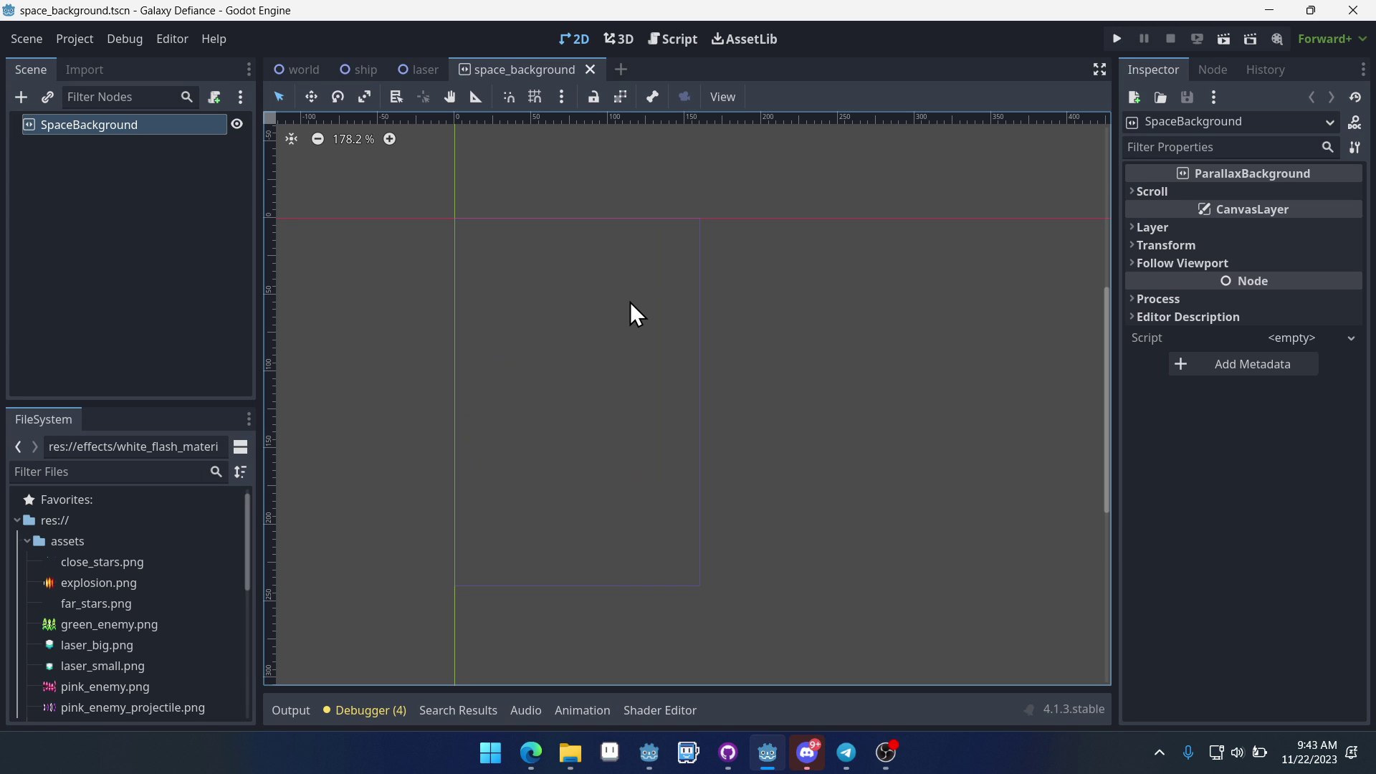
click(120, 178)
click(119, 127)
click(1210, 194)
click(1199, 192)
Step: Add a ParallaxLayer child under SpaceBackground using the 'pala' search
click(21, 97)
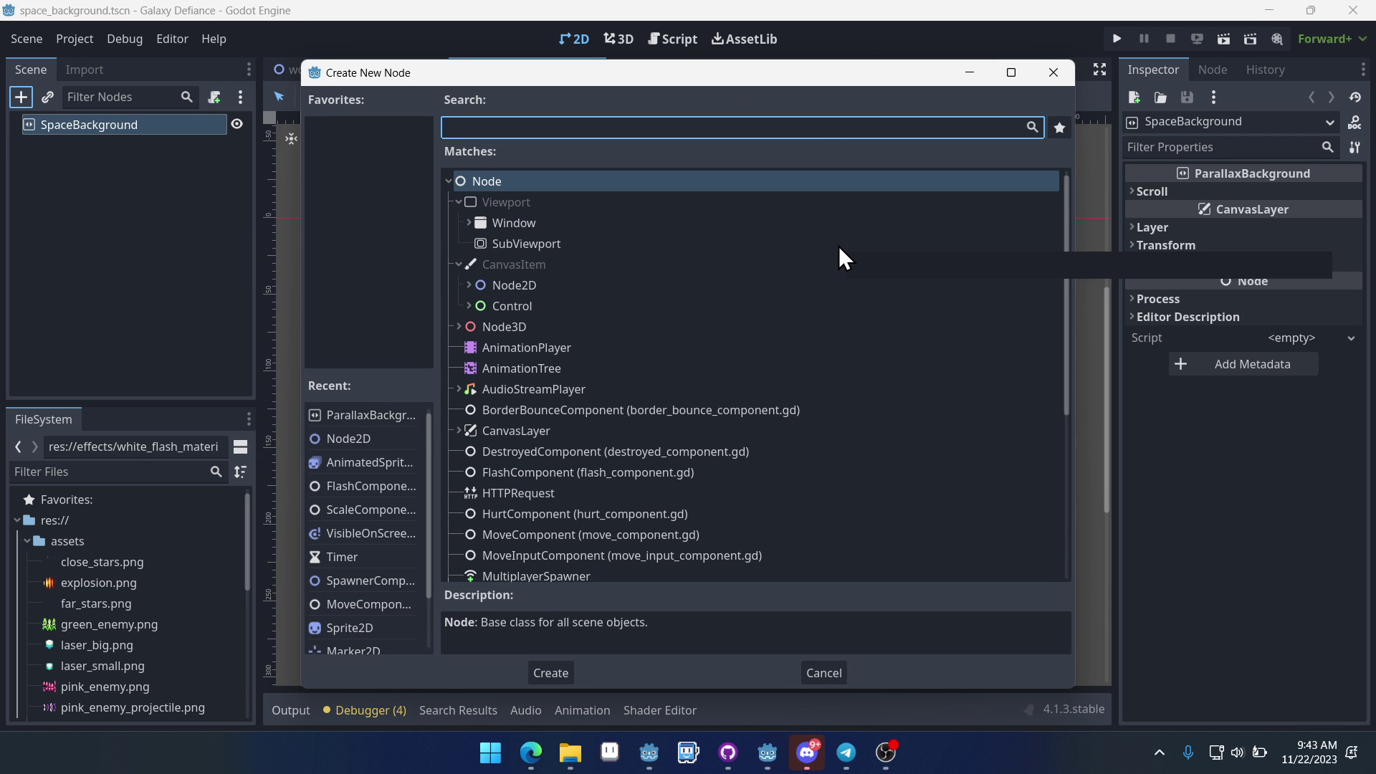
text(p)
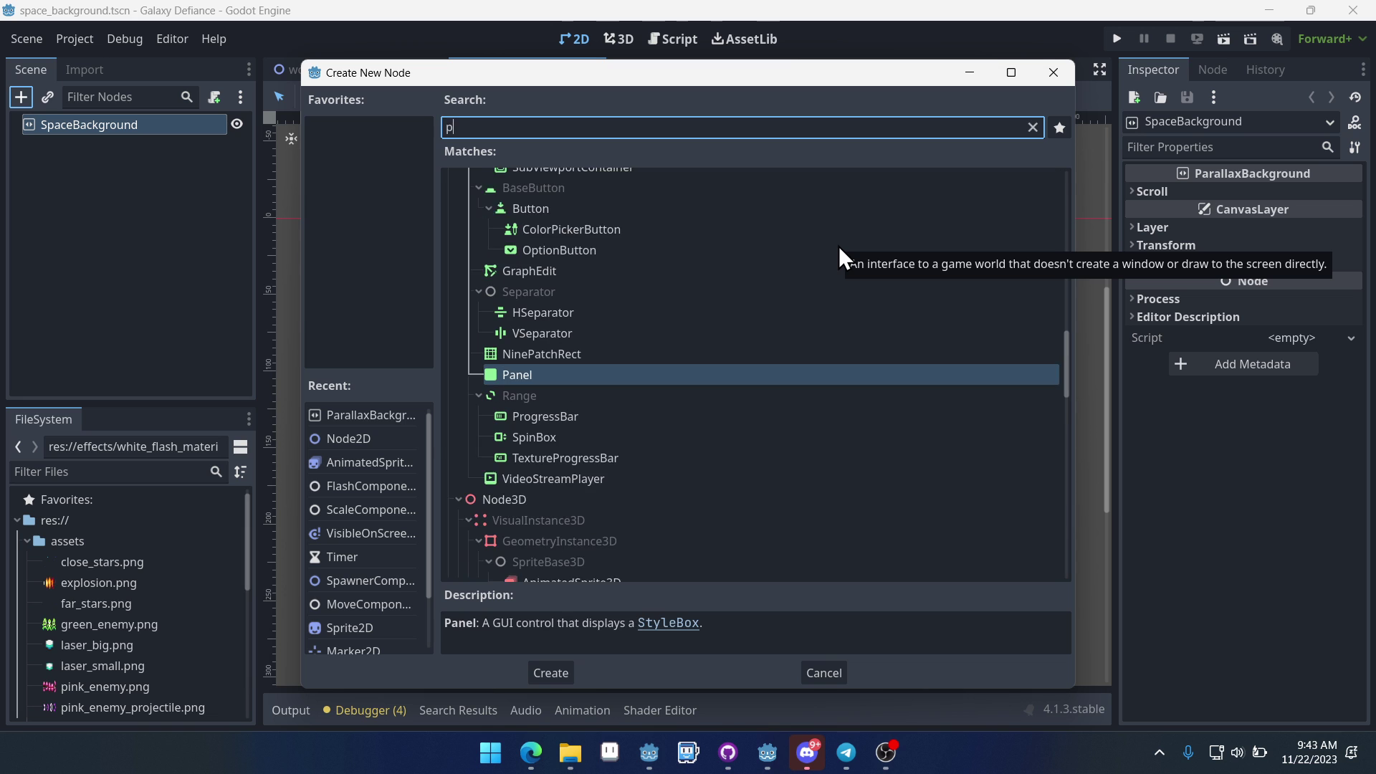
text(ala)
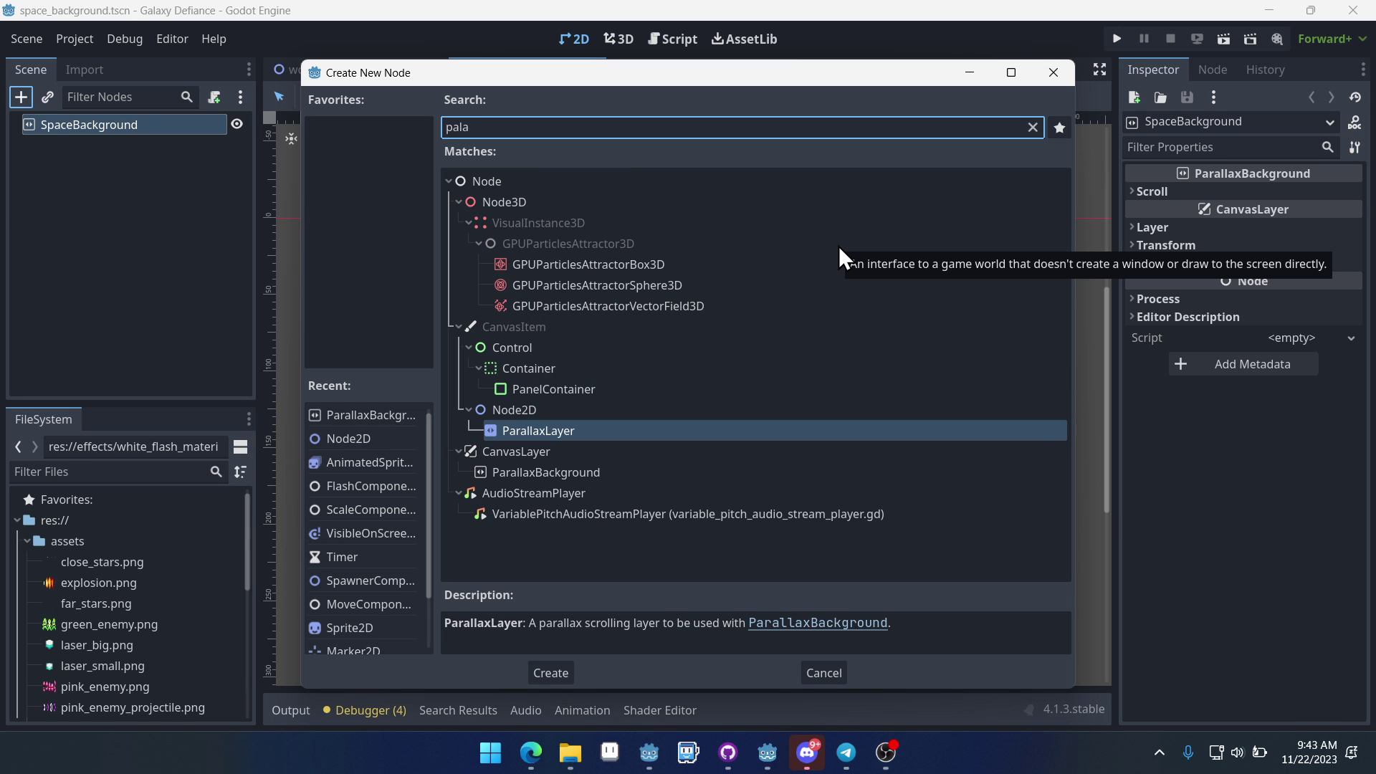
key(Return)
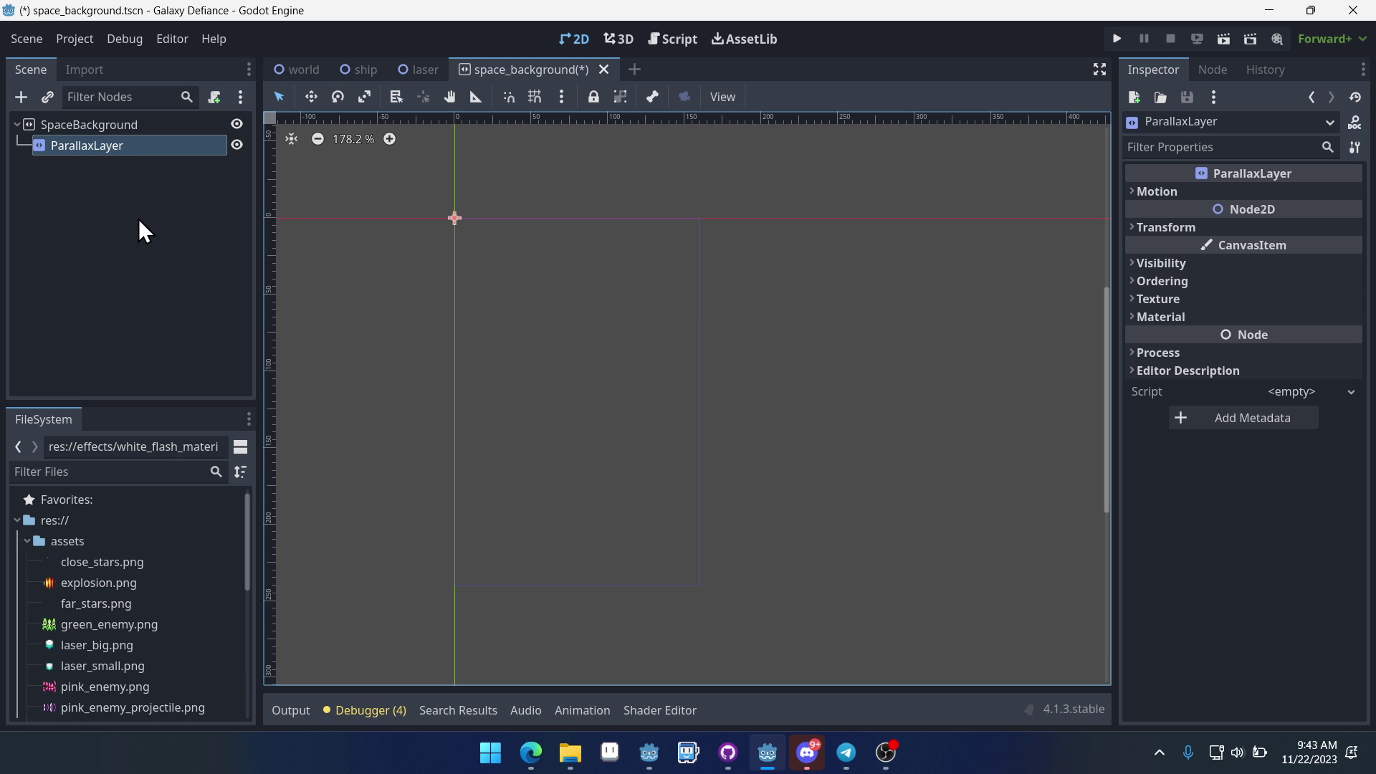
Step: Duplicate the ParallaxLayer twice to create ParallaxLayer2 and ParallaxLayer3
click(126, 124)
click(123, 148)
key(ctrl+d)
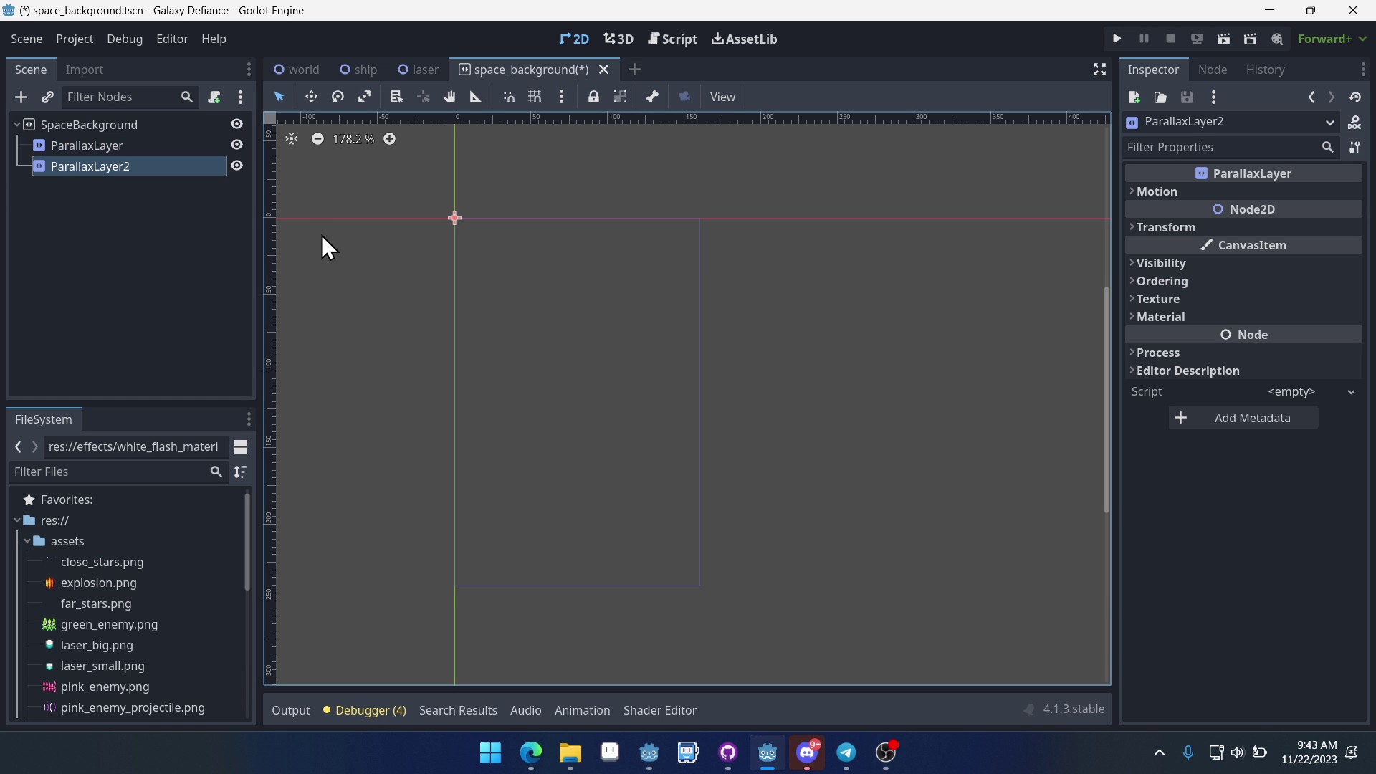
key(ctrl+d)
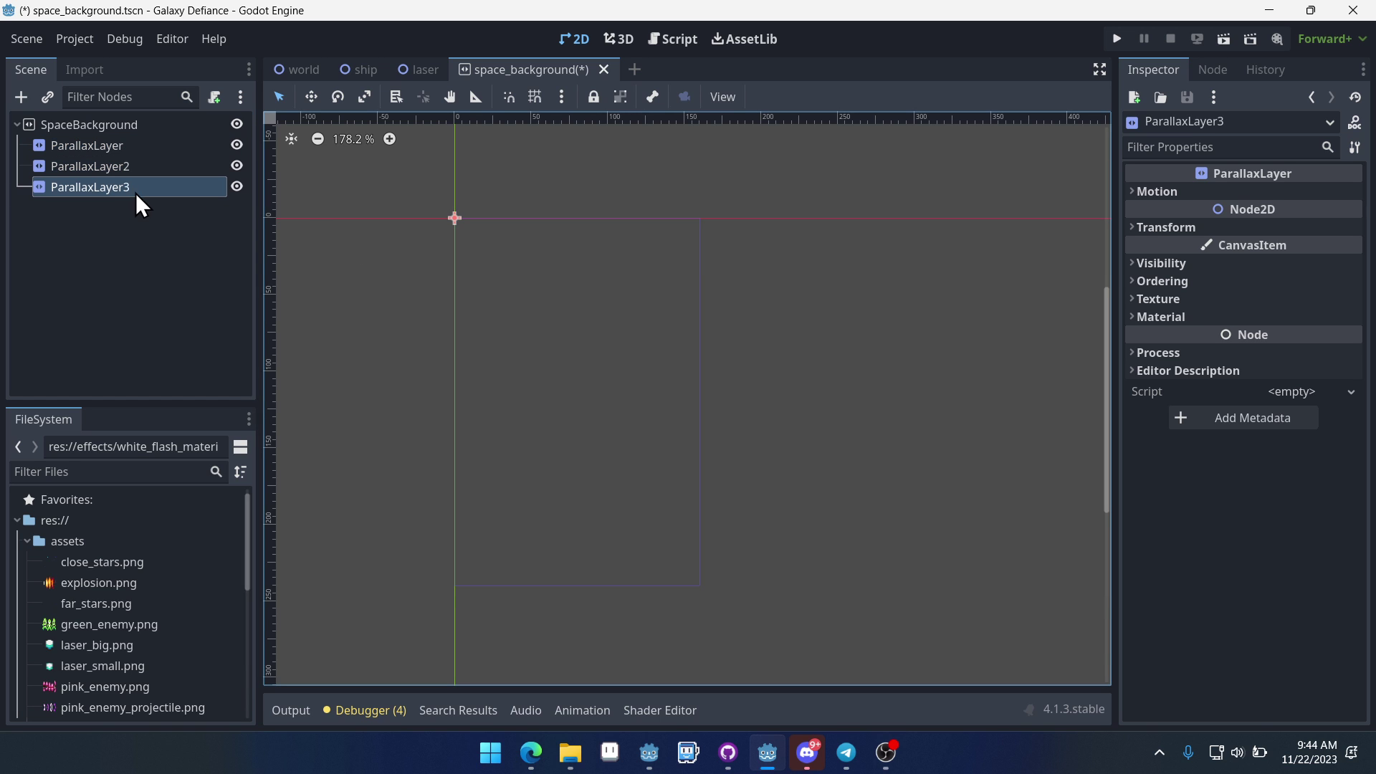
click(128, 152)
Step: Rename the first two parallax layers to SpaceLayer and FarStarsLayer
click(174, 144)
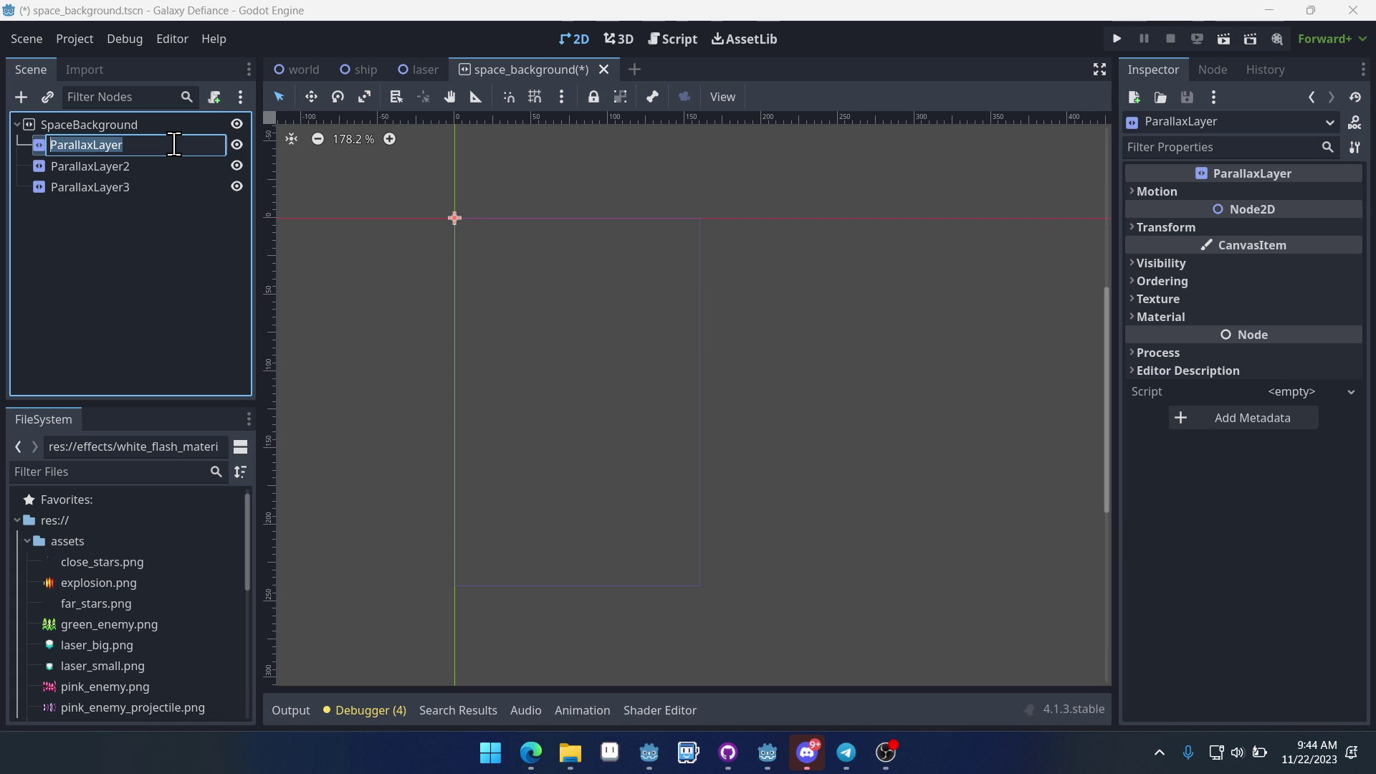
text(SpaceL)
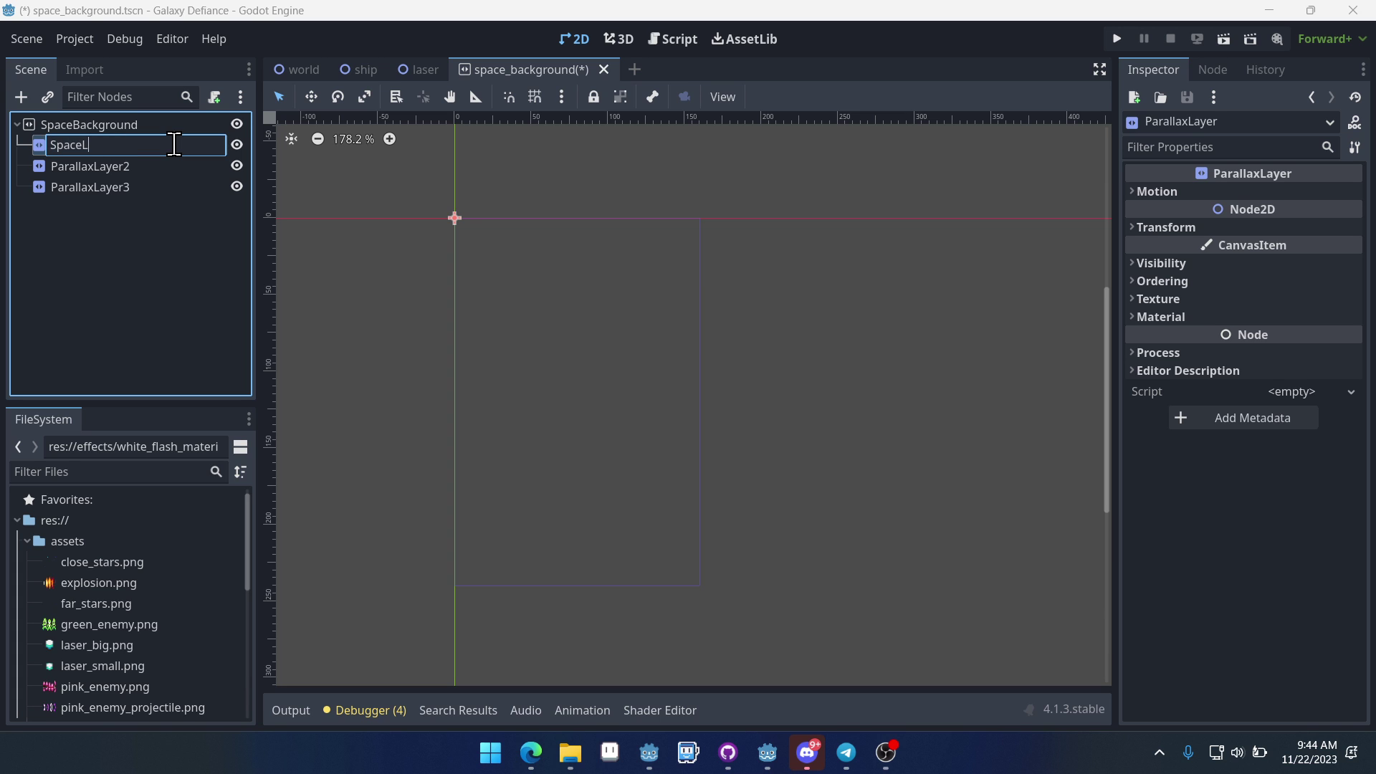
text(ayer)
key(Return)
click(144, 169)
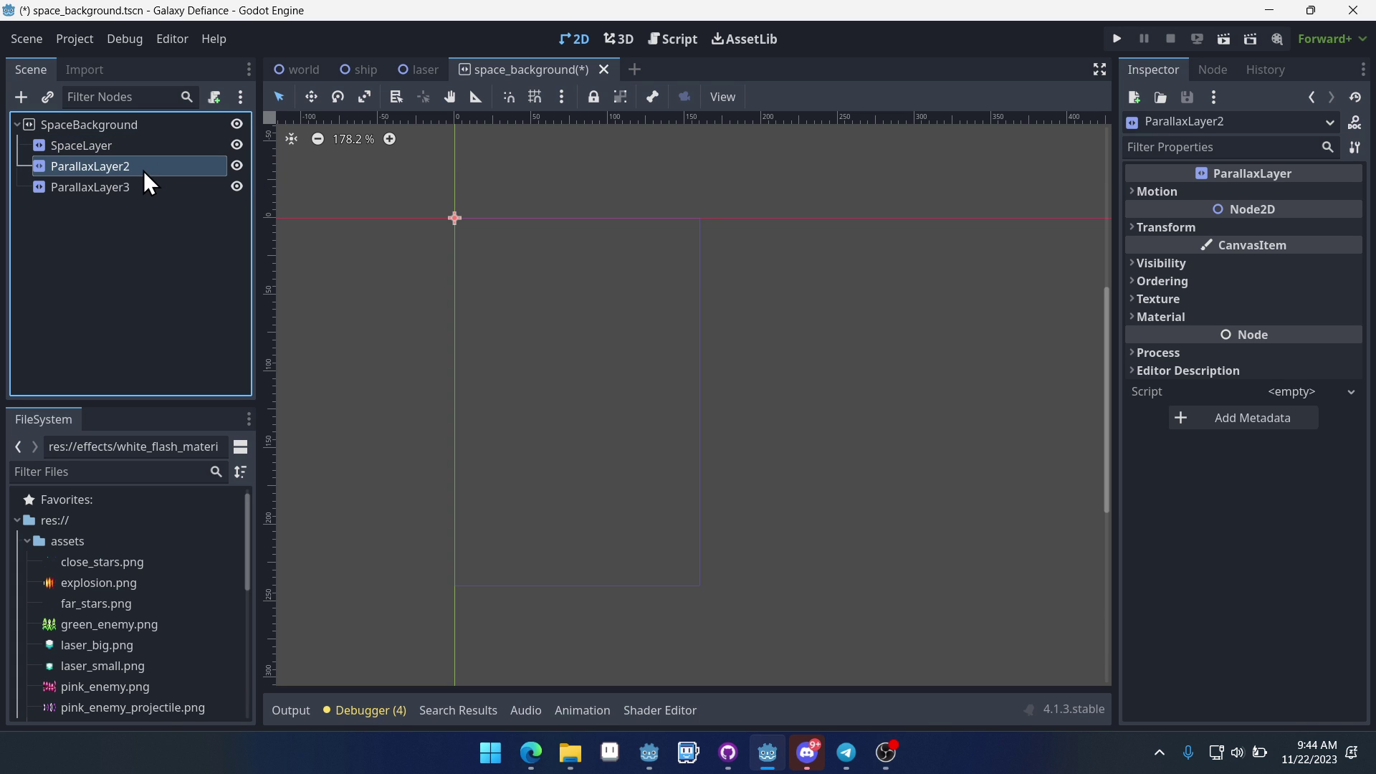
click(161, 165)
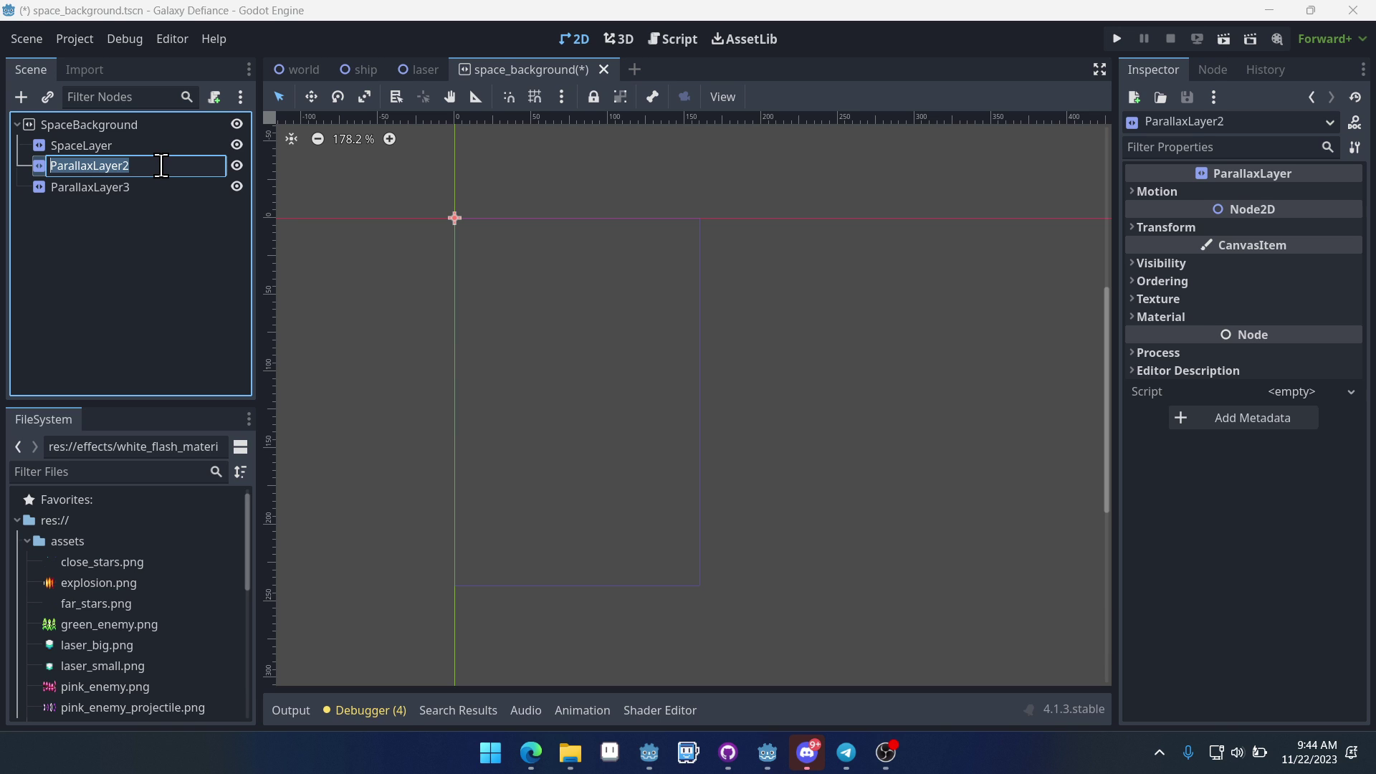
text(FarS)
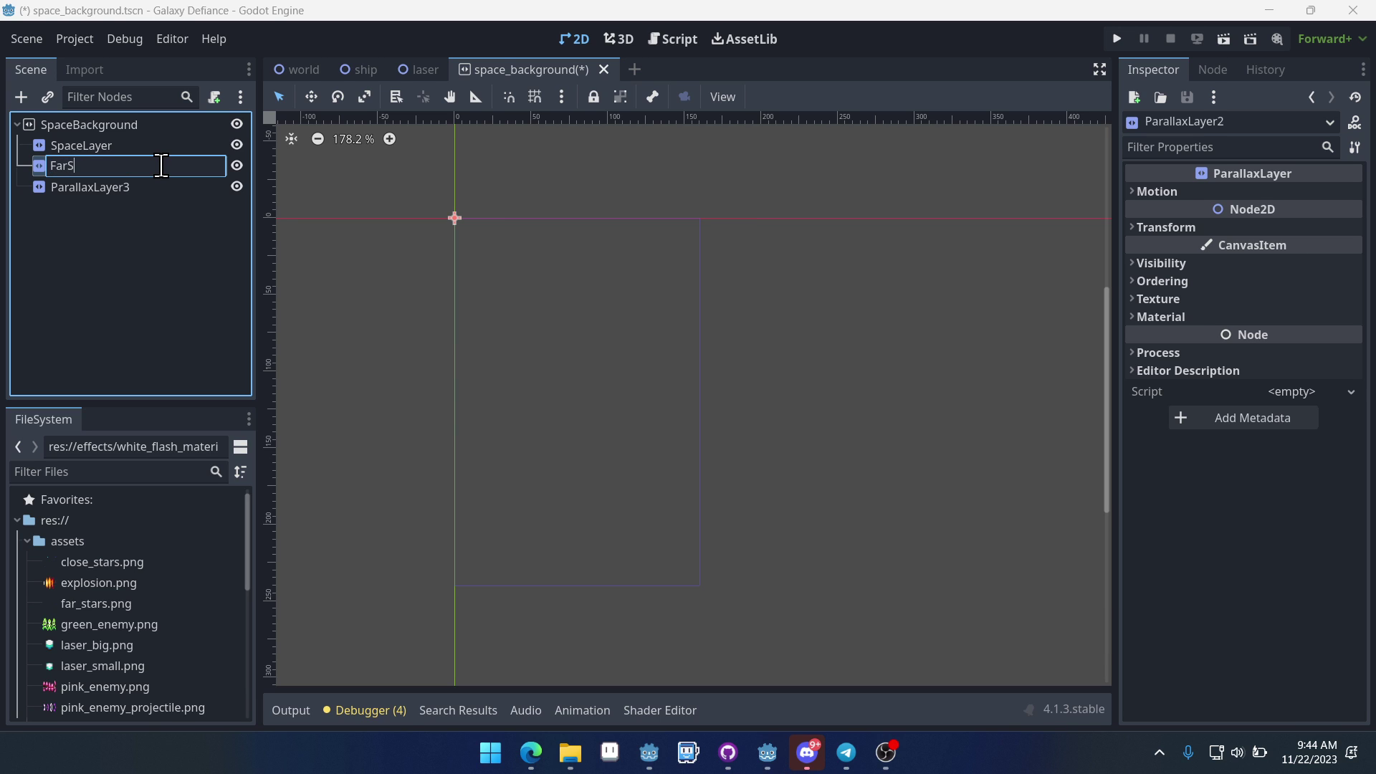
text(tarsLayer)
key(Return)
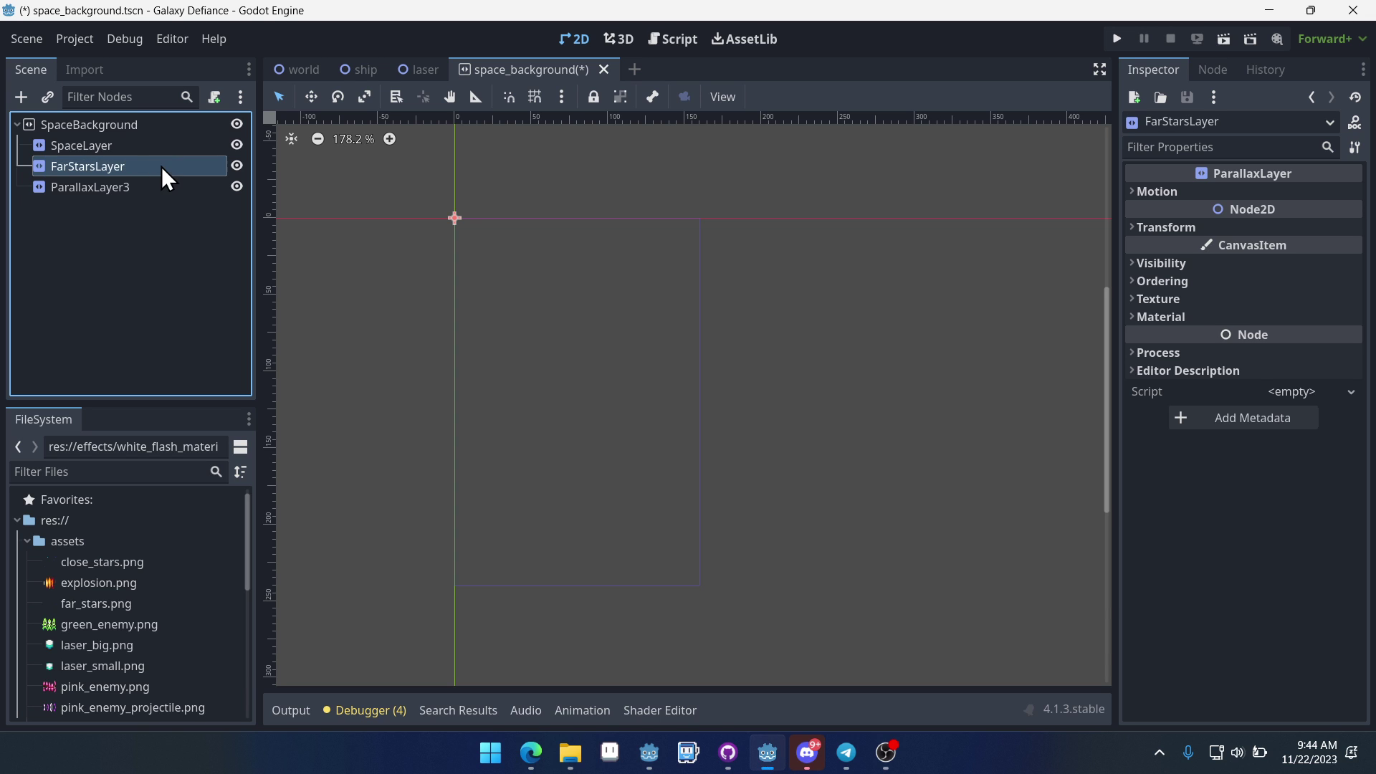
Step: Rename ParallaxLayer3 to CloseStarsLayer
click(142, 189)
click(142, 189)
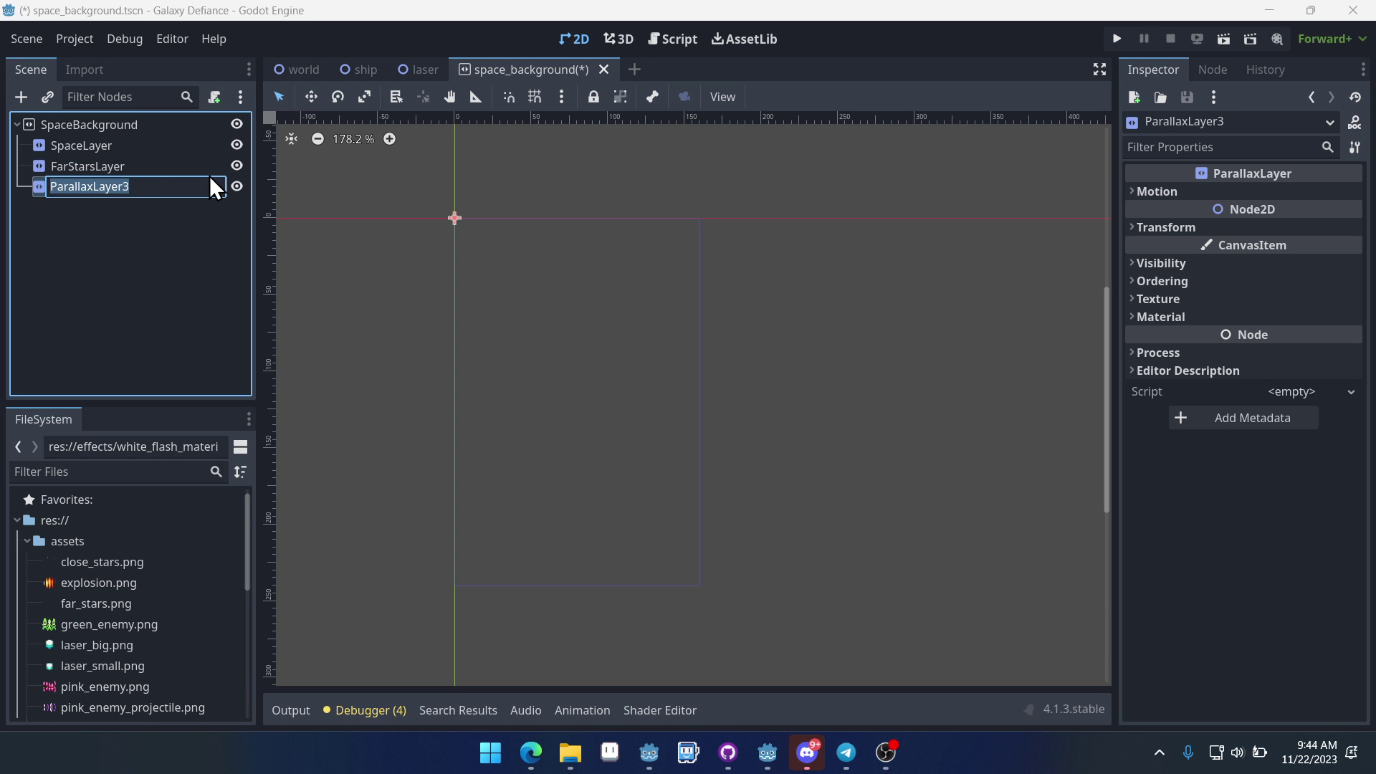
text(Closer)
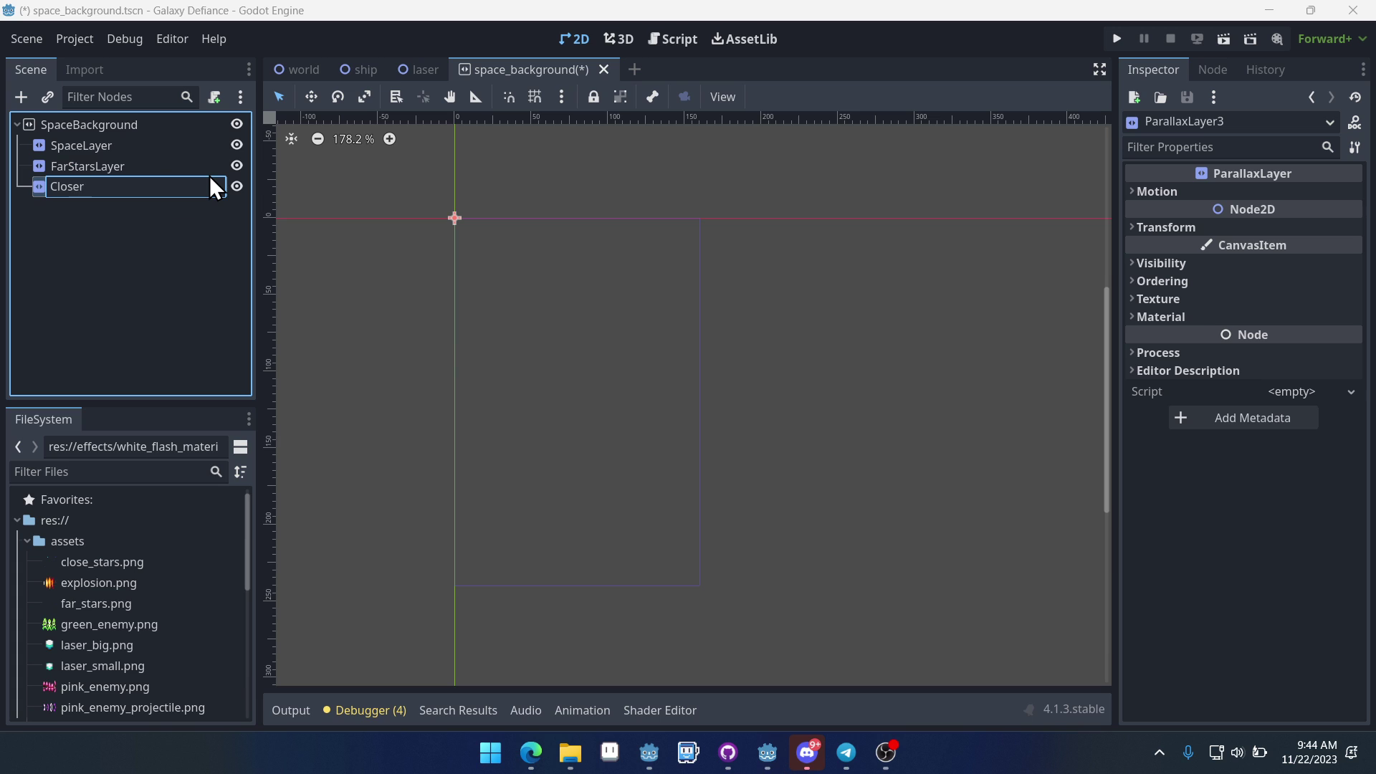
key(BackSpace)
text(StarsLayer)
key(Return)
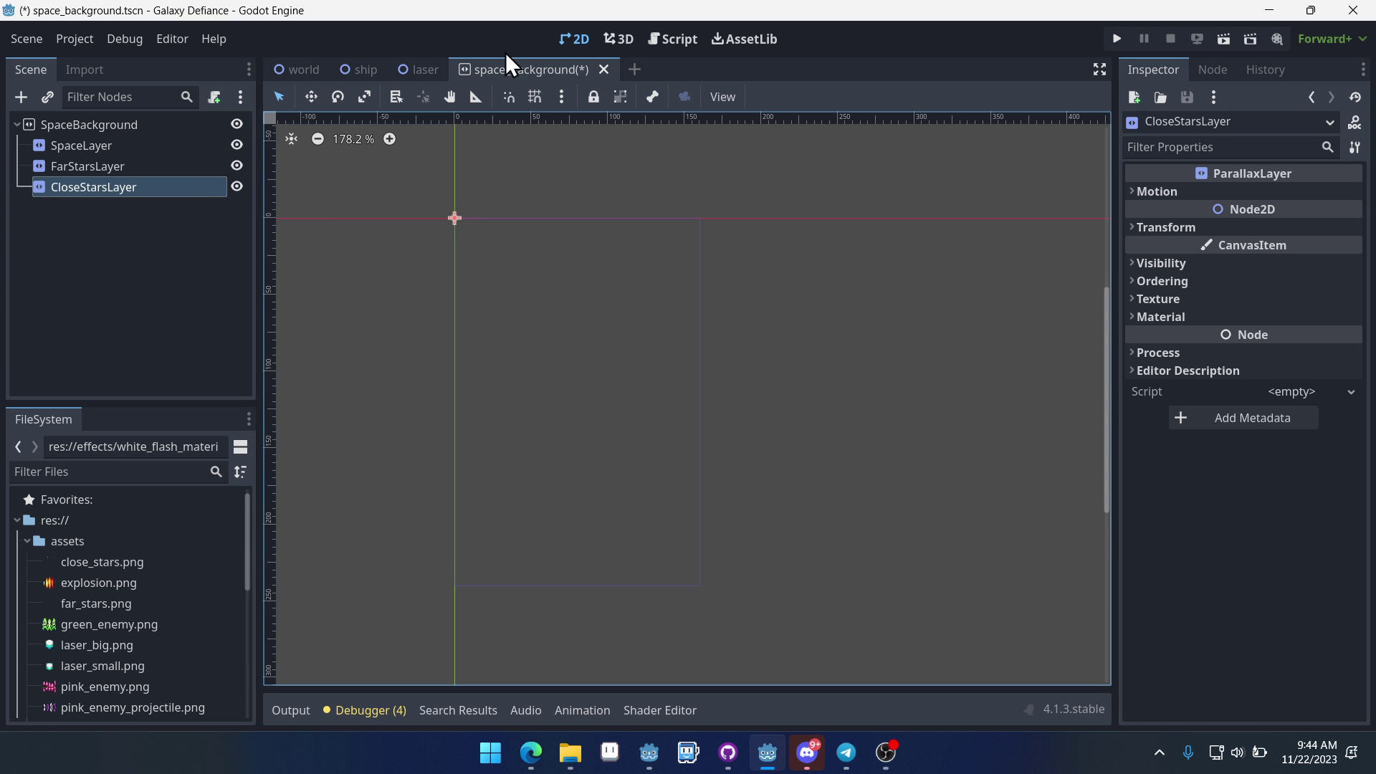
click(106, 148)
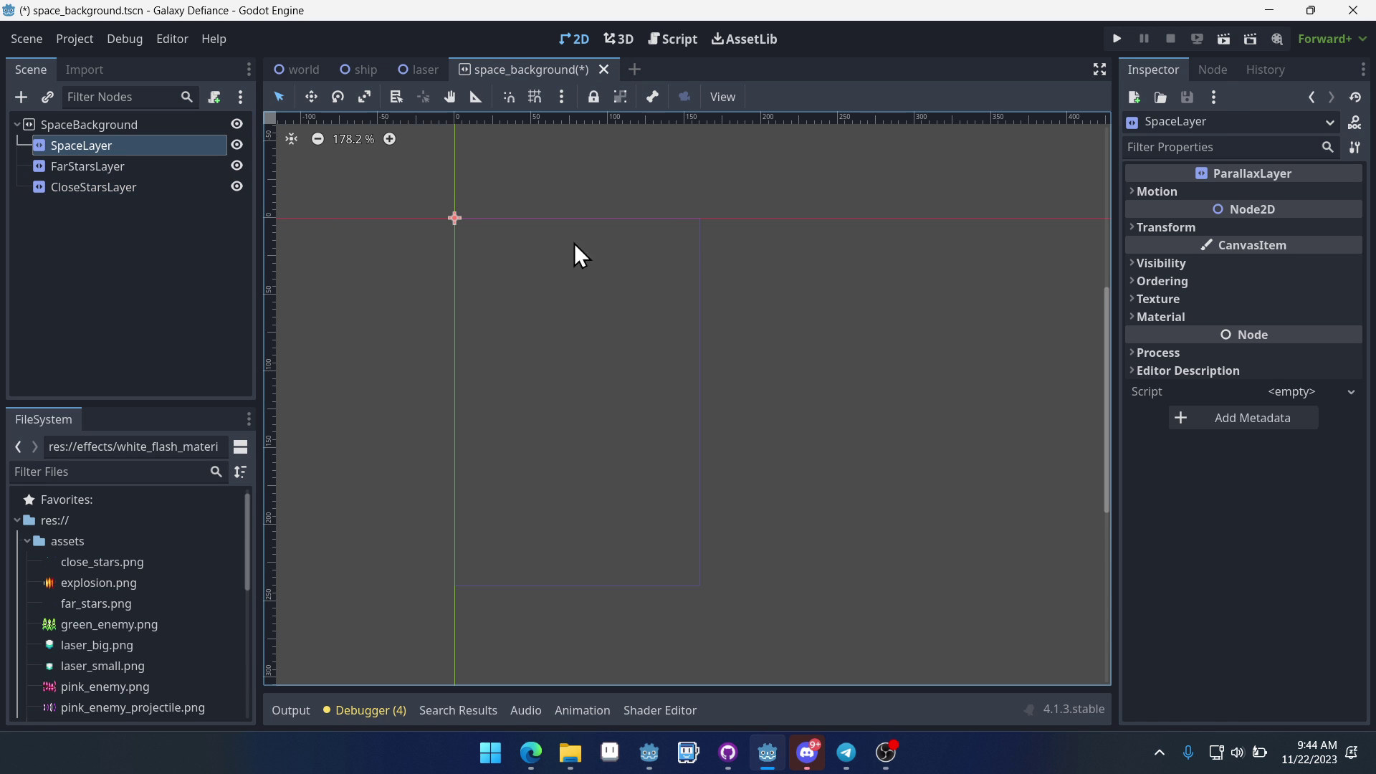
Step: Add a TextureRect child under SpaceLayer by searching 'text'
click(20, 96)
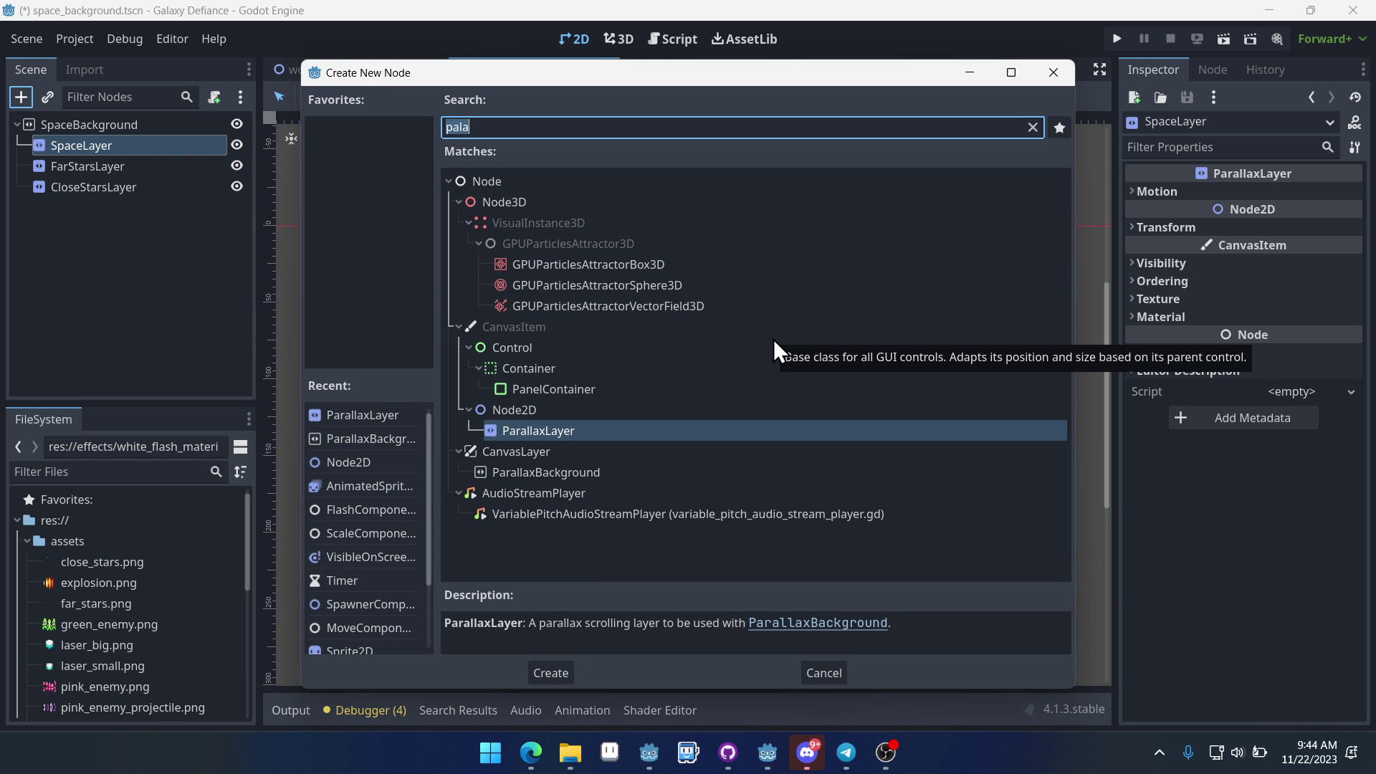
key(BackSpace)
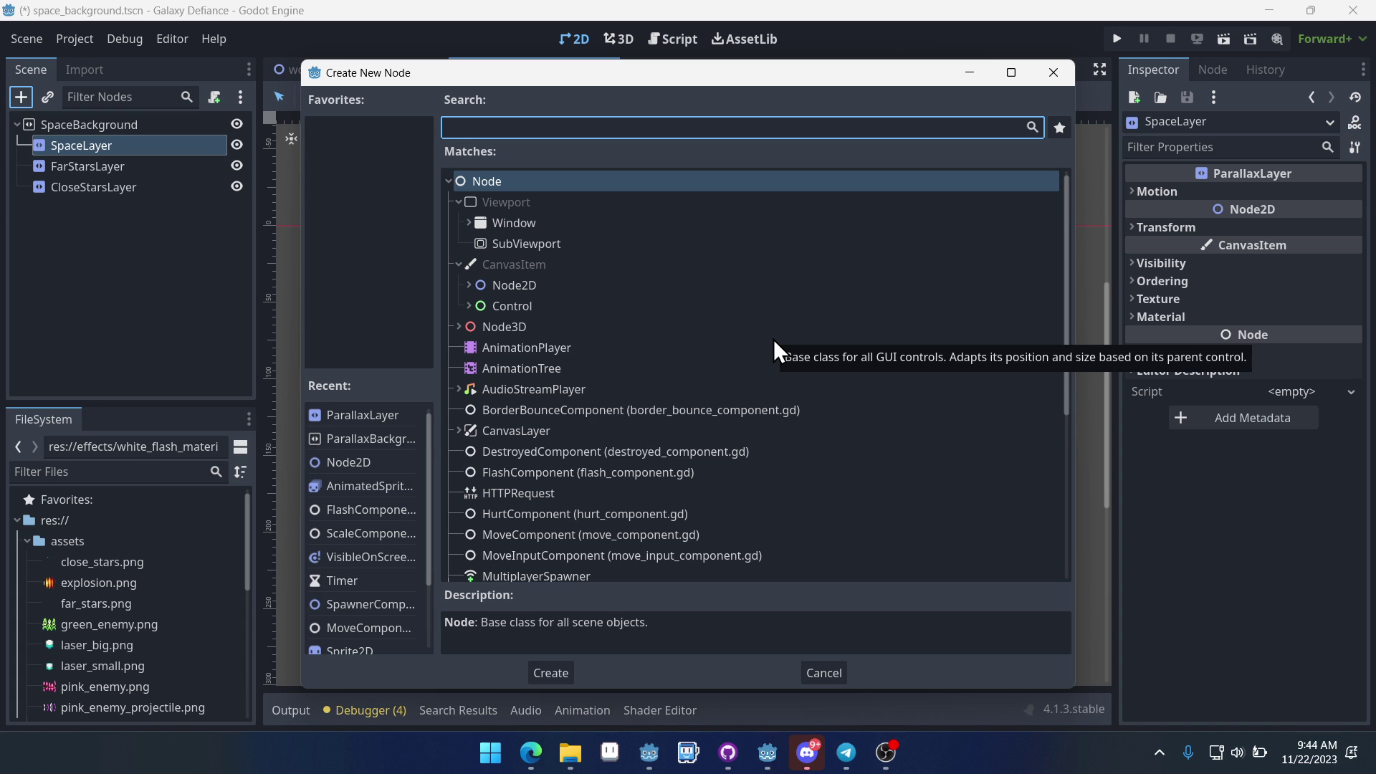
text(text)
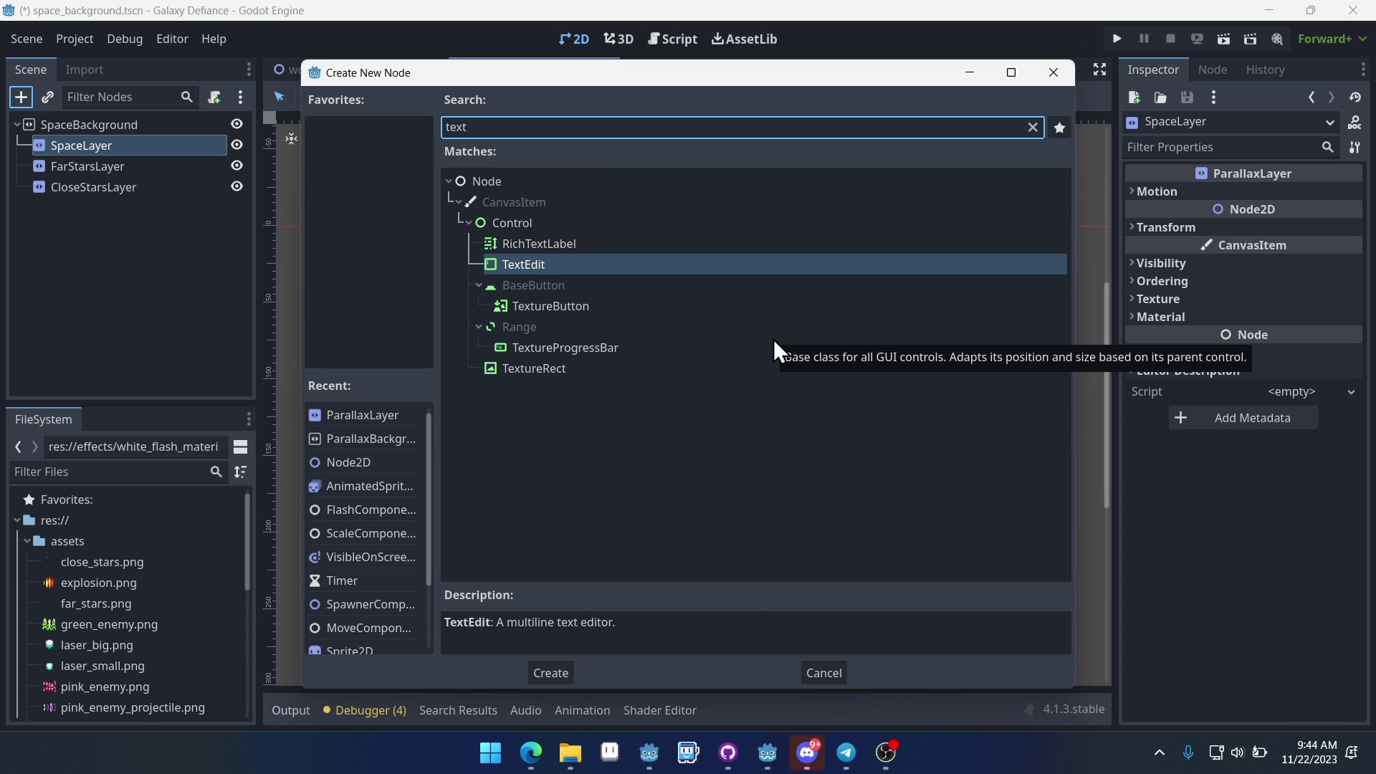
key(Down)
key(Down)
key(Down)
key(Down)
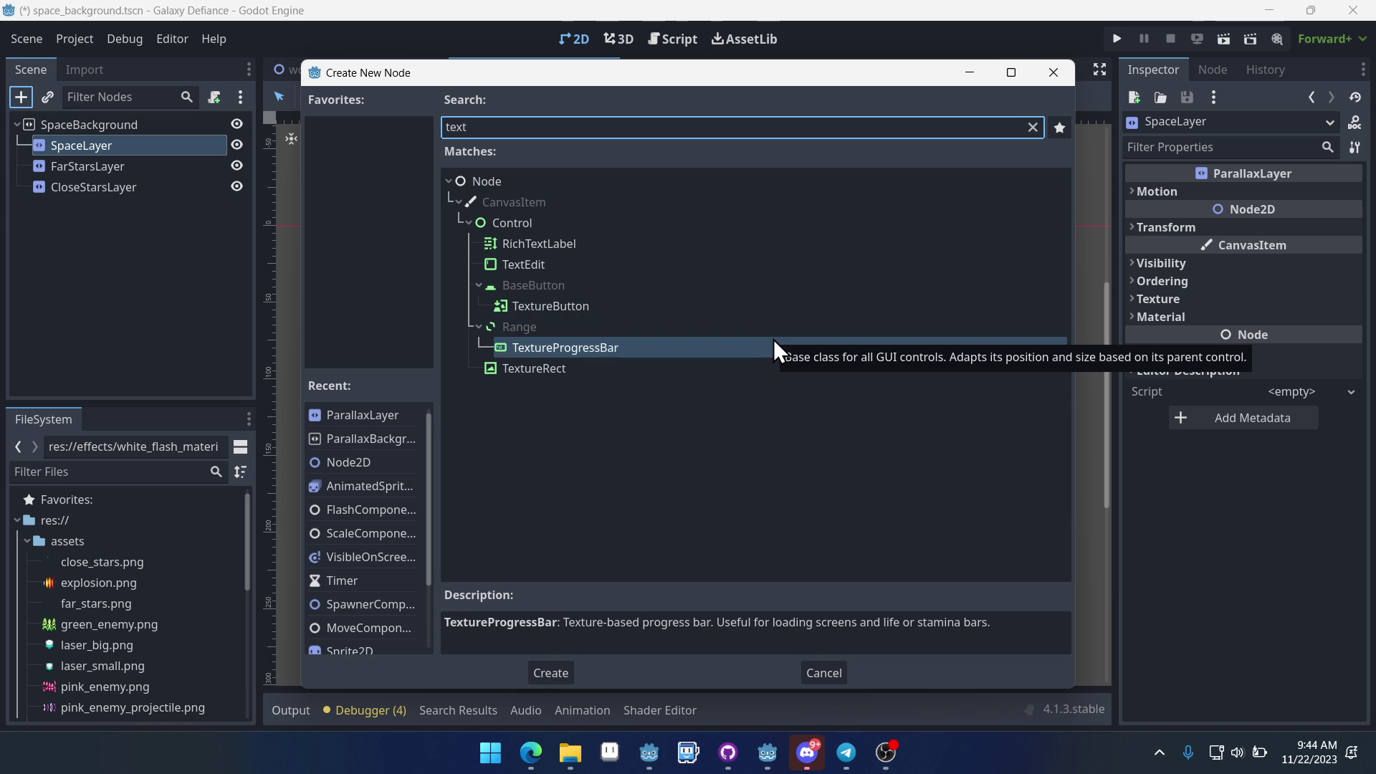
key(Return)
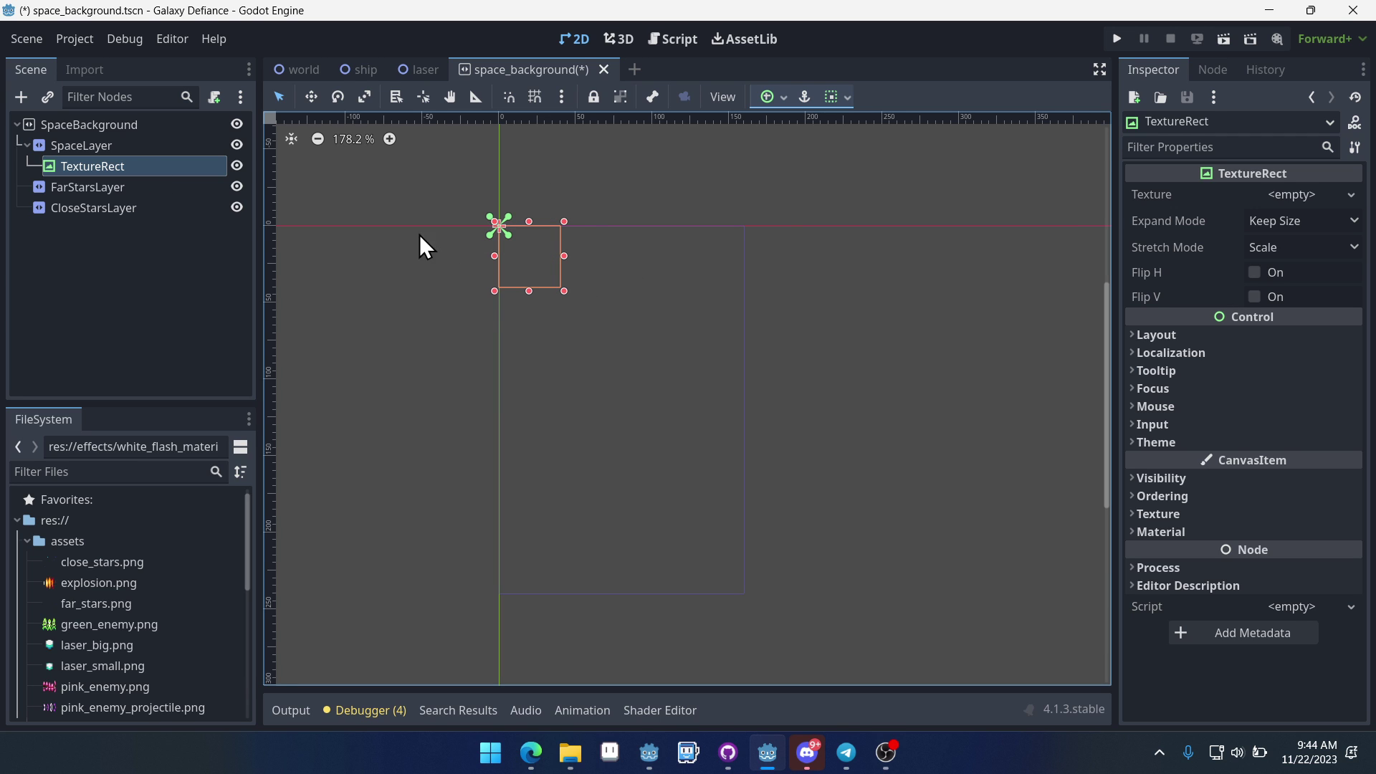
Step: Filter the FileSystem for 'space' and assign space.png as the TextureRect's Texture
click(140, 472)
text(space)
drag(115, 574, 1303, 200)
scroll(734, 363, up, 2)
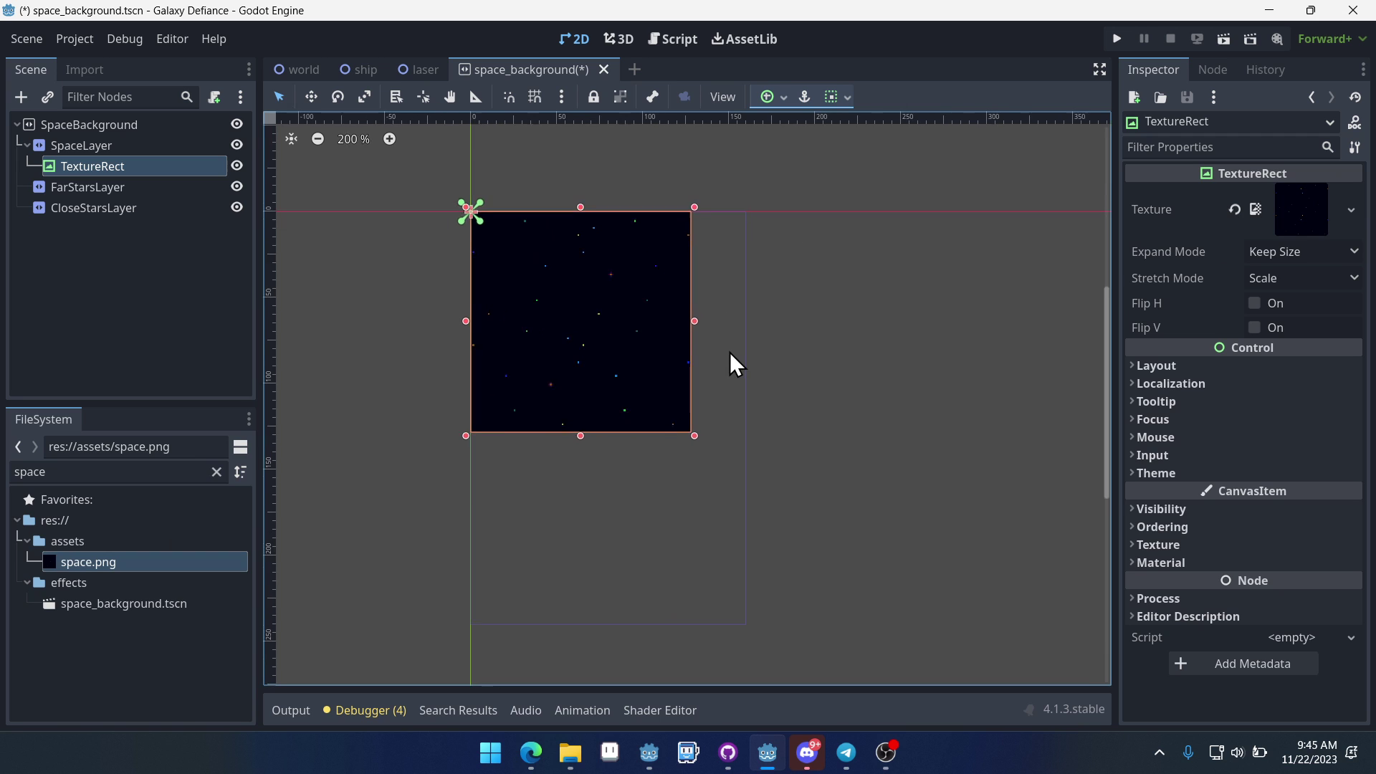
middle_drag(747, 387, 760, 396)
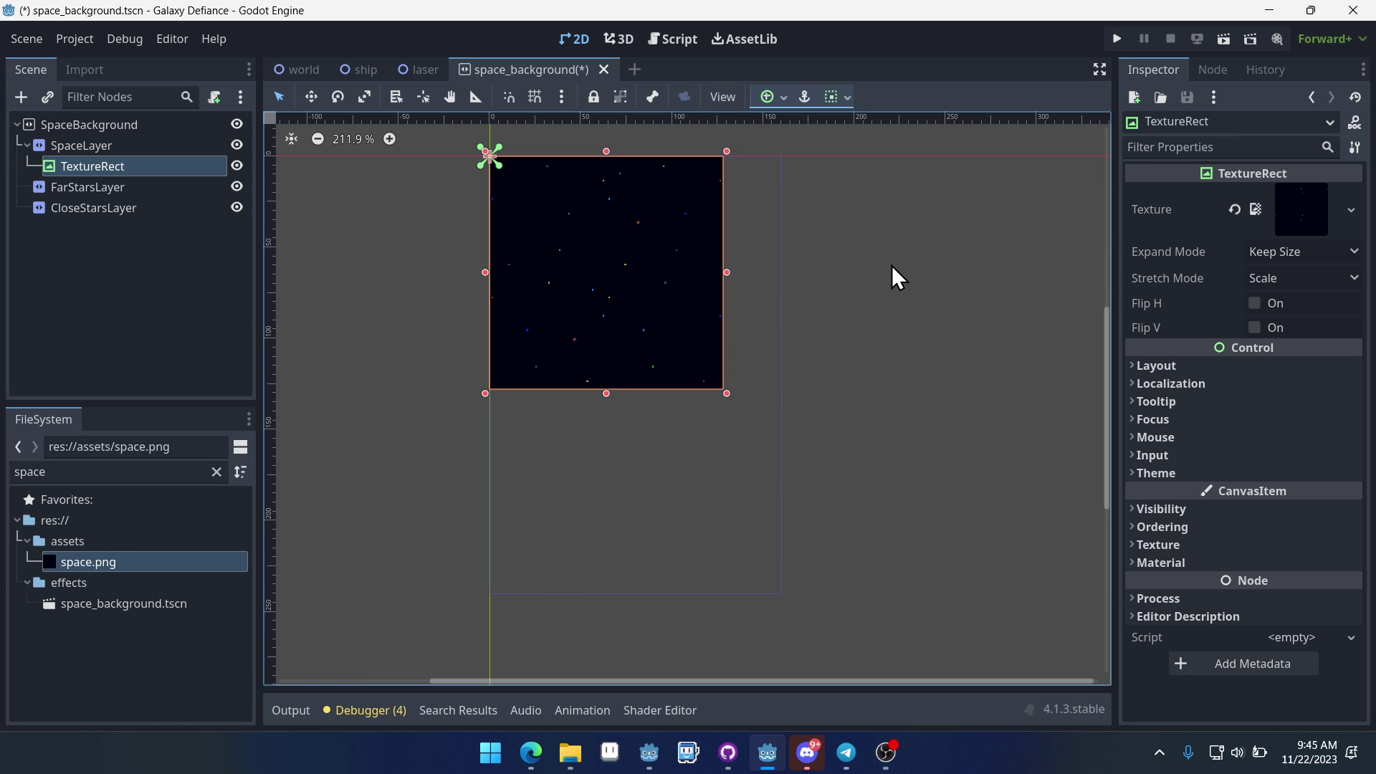
Step: Enable grid snapping and drag the TextureRect's right and bottom edges into a tall rectangle
scroll(759, 188, up, 5)
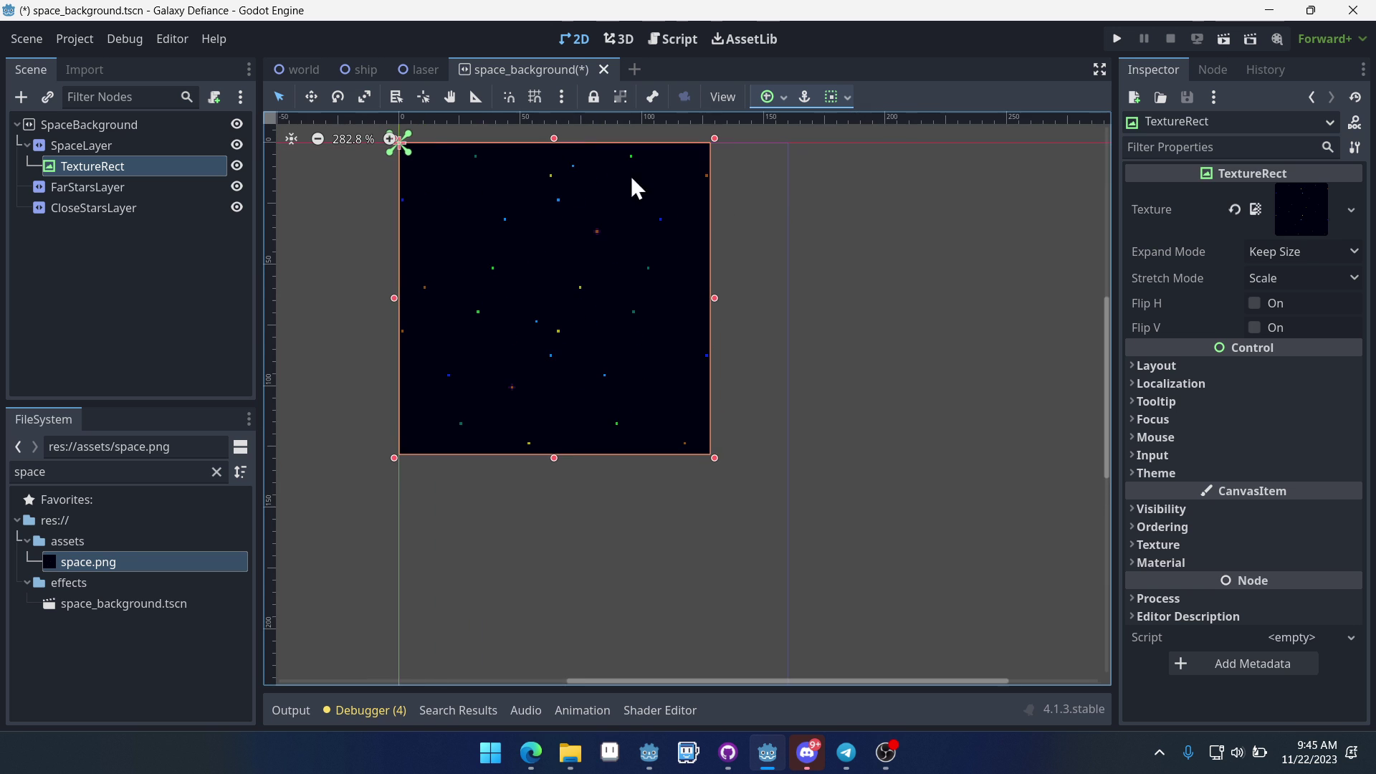
click(535, 97)
drag(705, 312, 805, 313)
scroll(825, 358, down, 2)
ctrl+scroll(843, 490, down, 3)
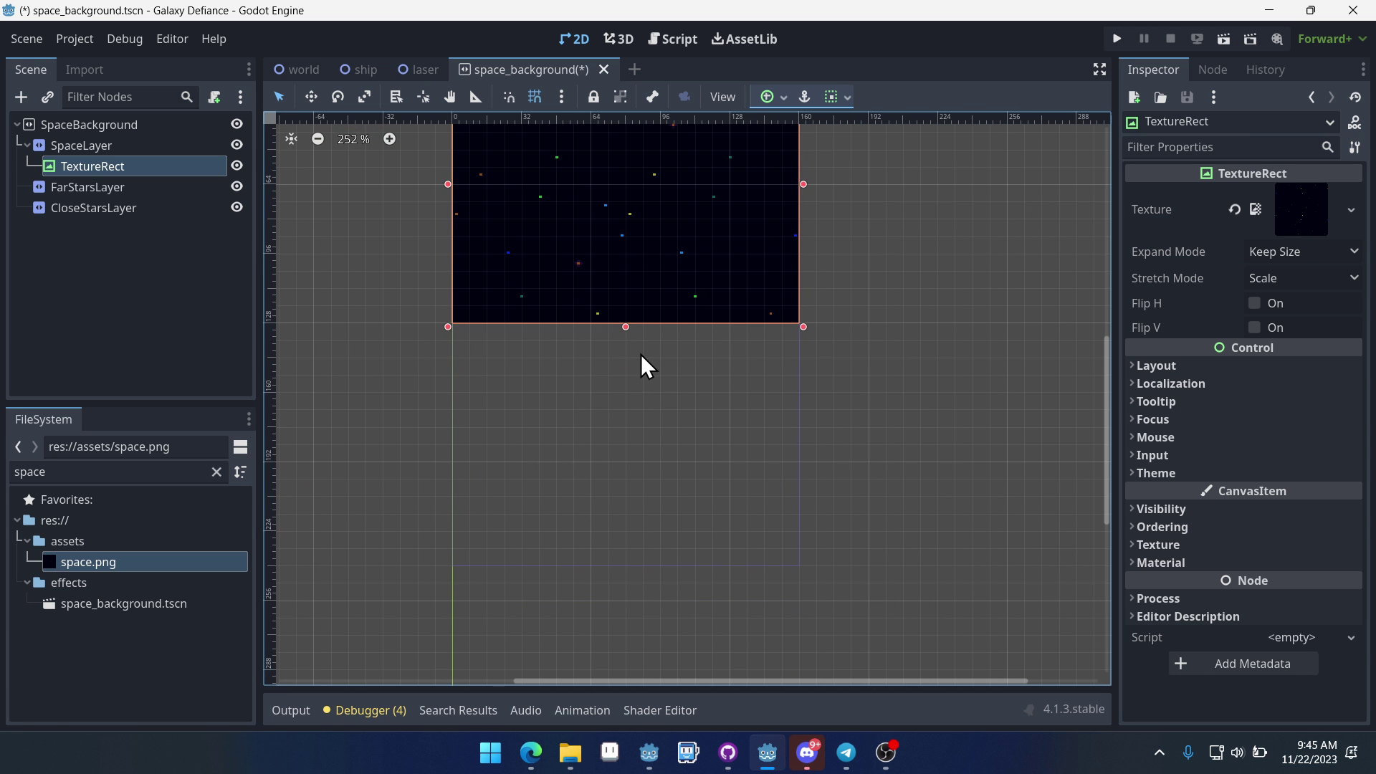
drag(625, 330, 645, 577)
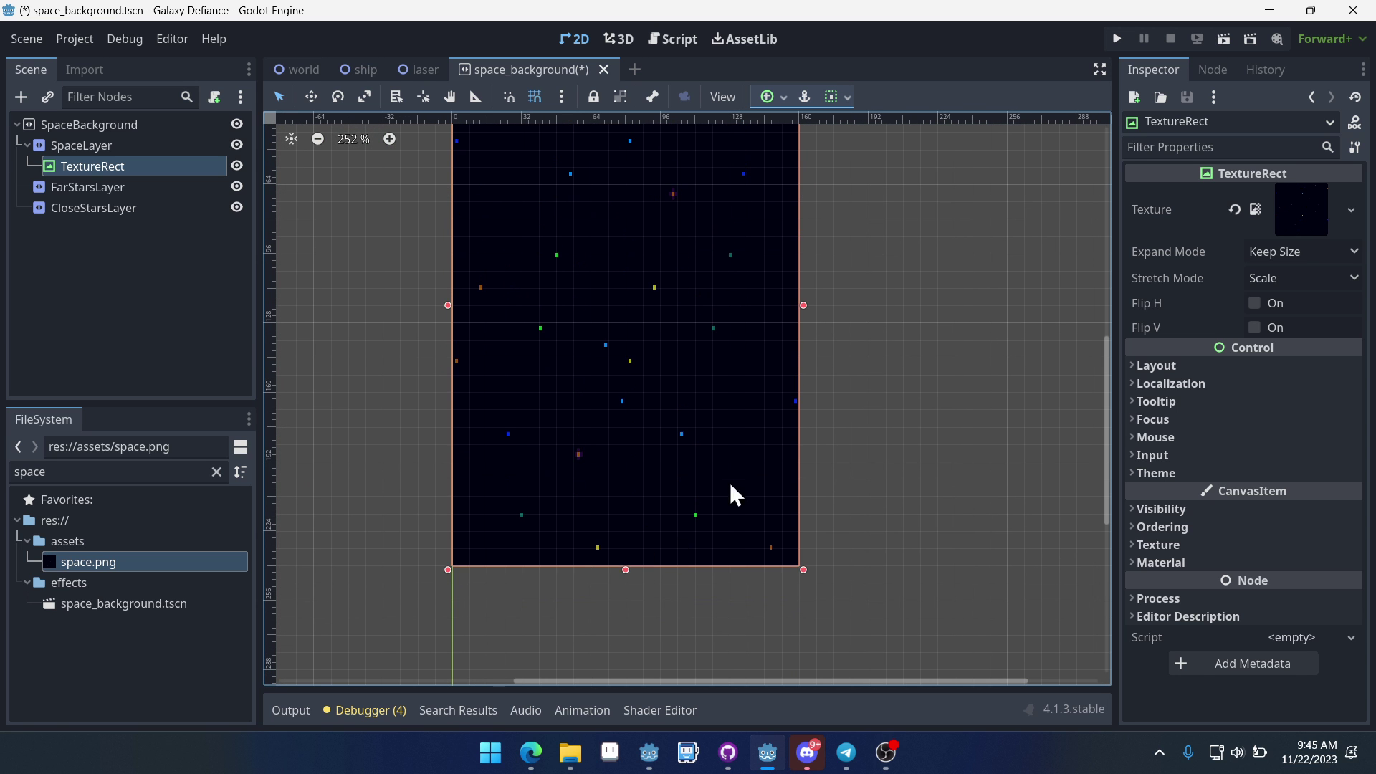
ctrl+scroll(798, 480, up, 2)
scroll(797, 480, down, 1)
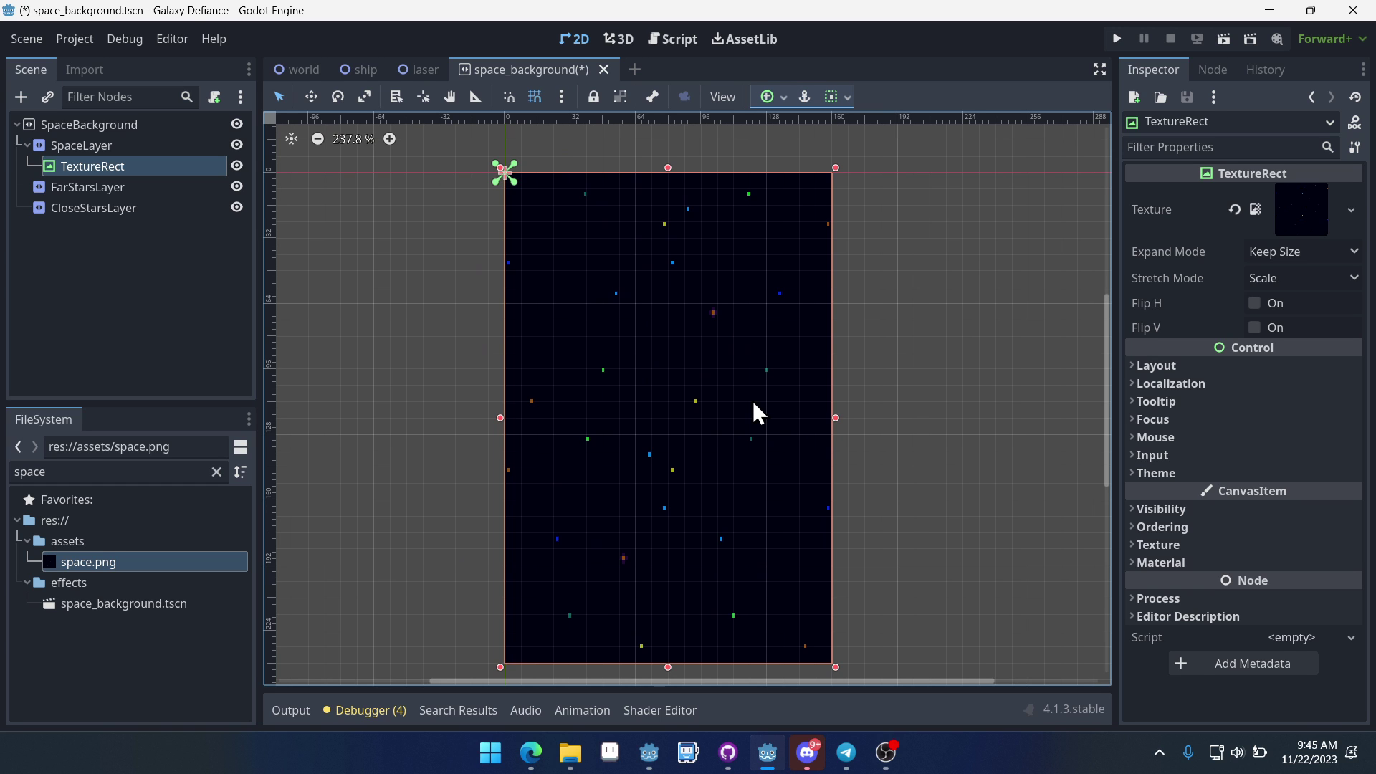
Step: Set the starfield TextureRect's Stretch Mode to Tile
click(1288, 280)
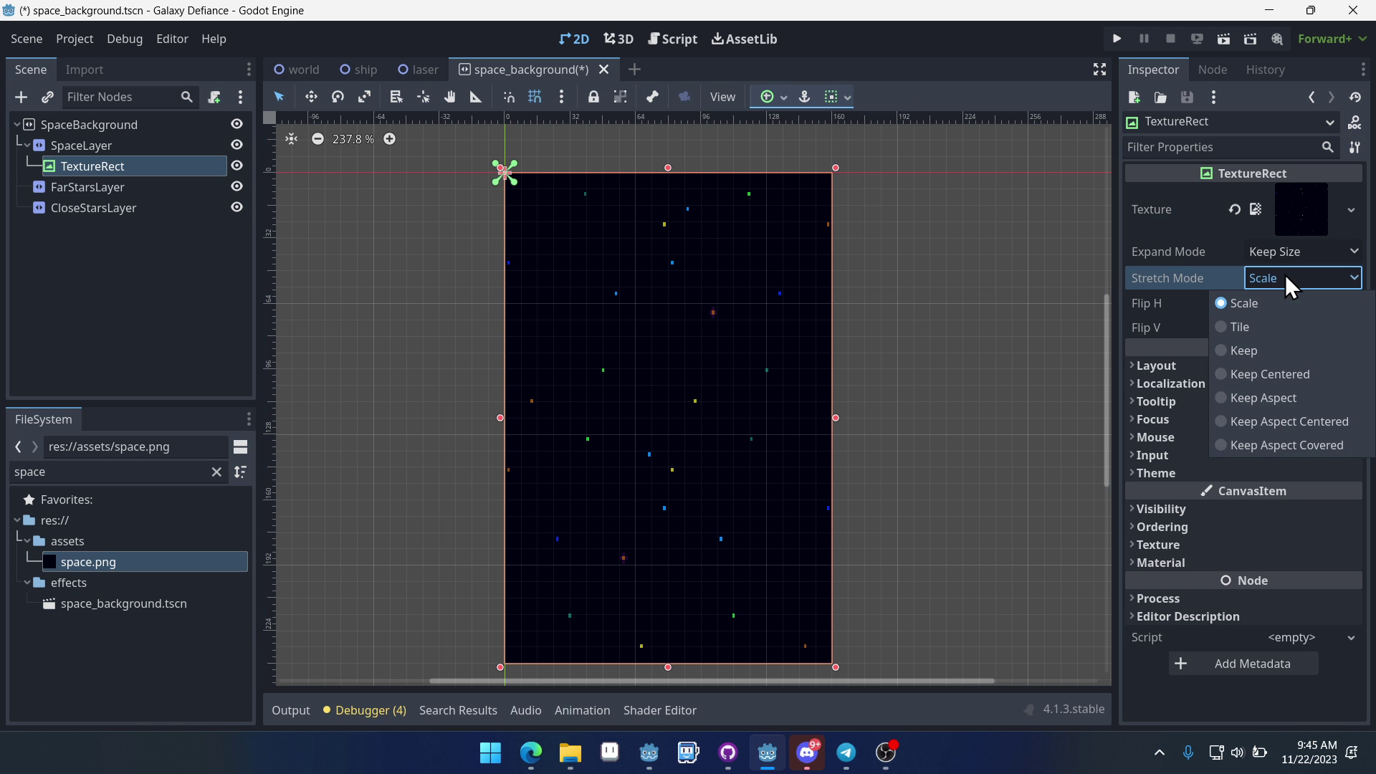
click(1259, 327)
click(1015, 387)
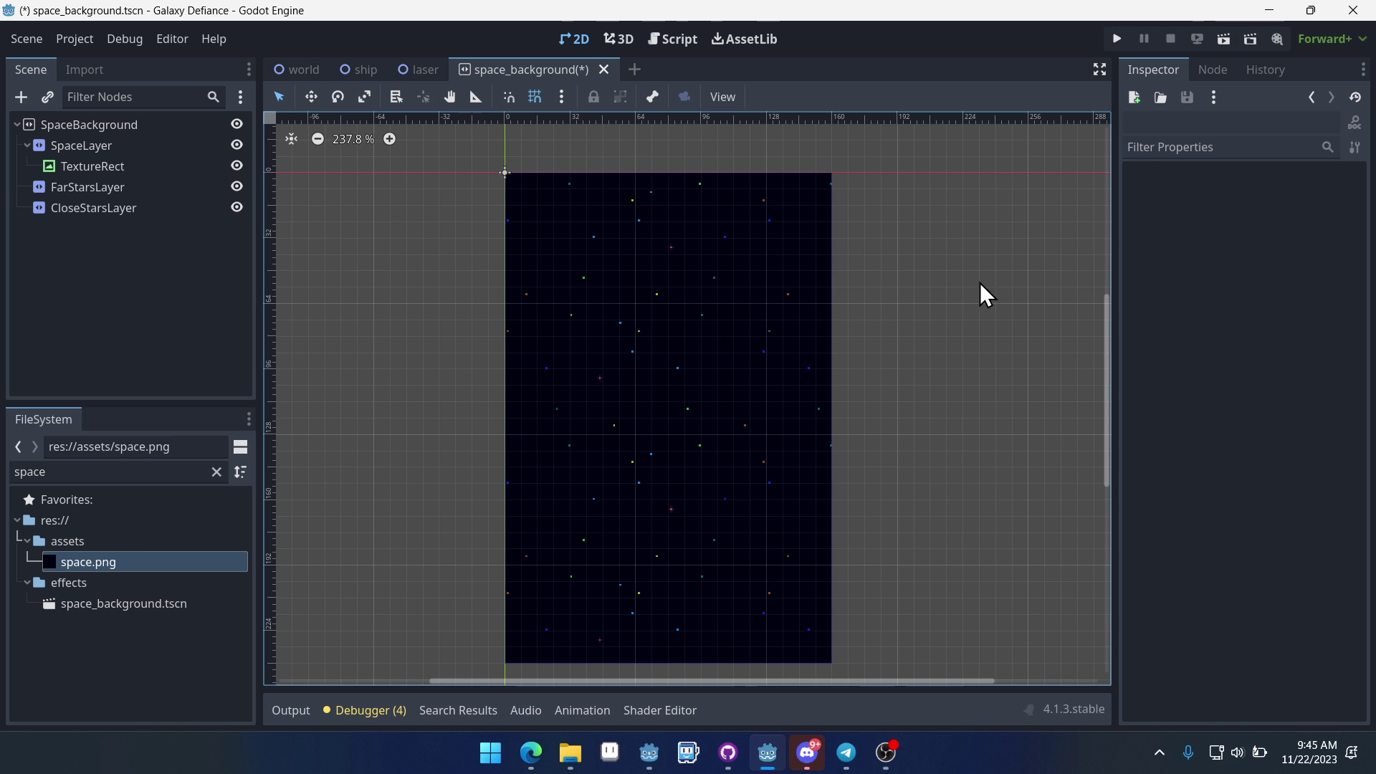
Step: Rename the TextureRect to Space and start adding a child under FarStarsLayer
click(124, 167)
click(124, 166)
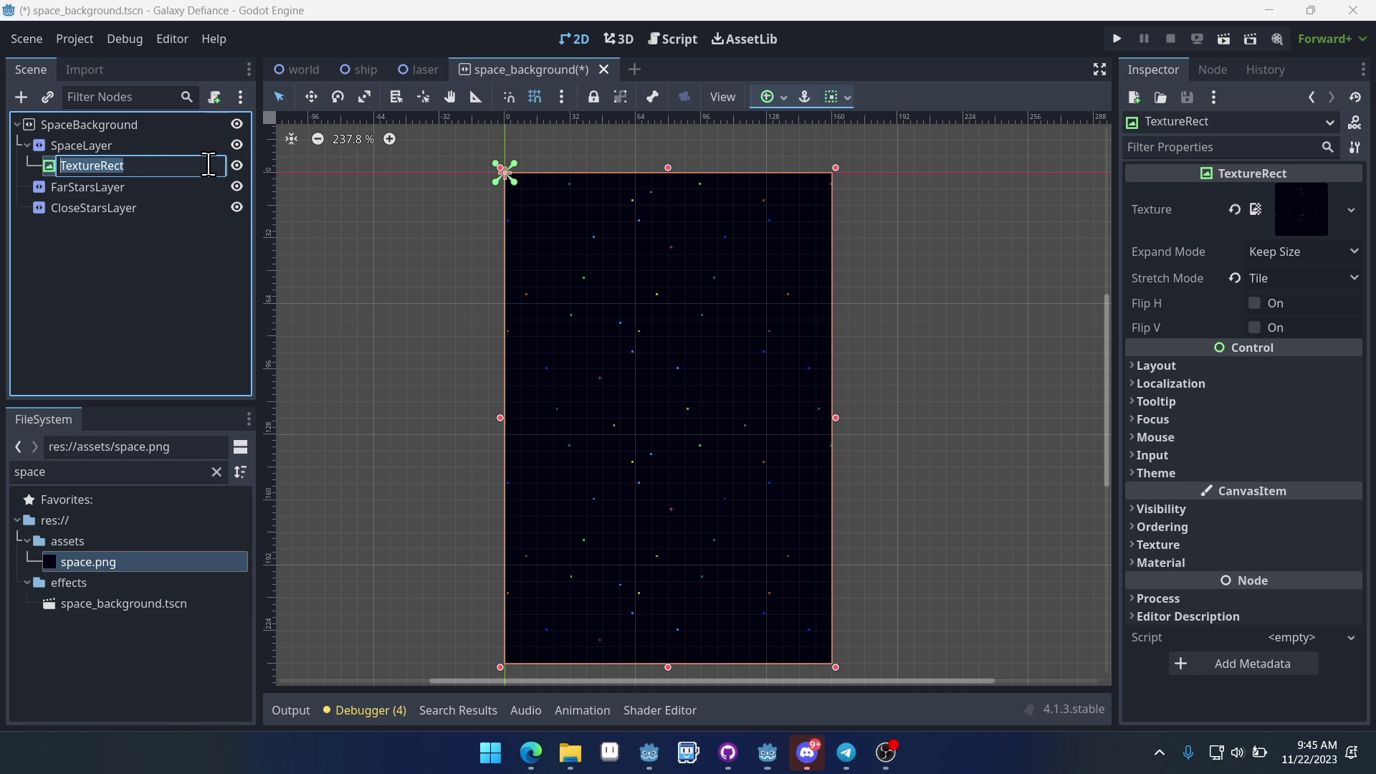
text(Space)
key(Return)
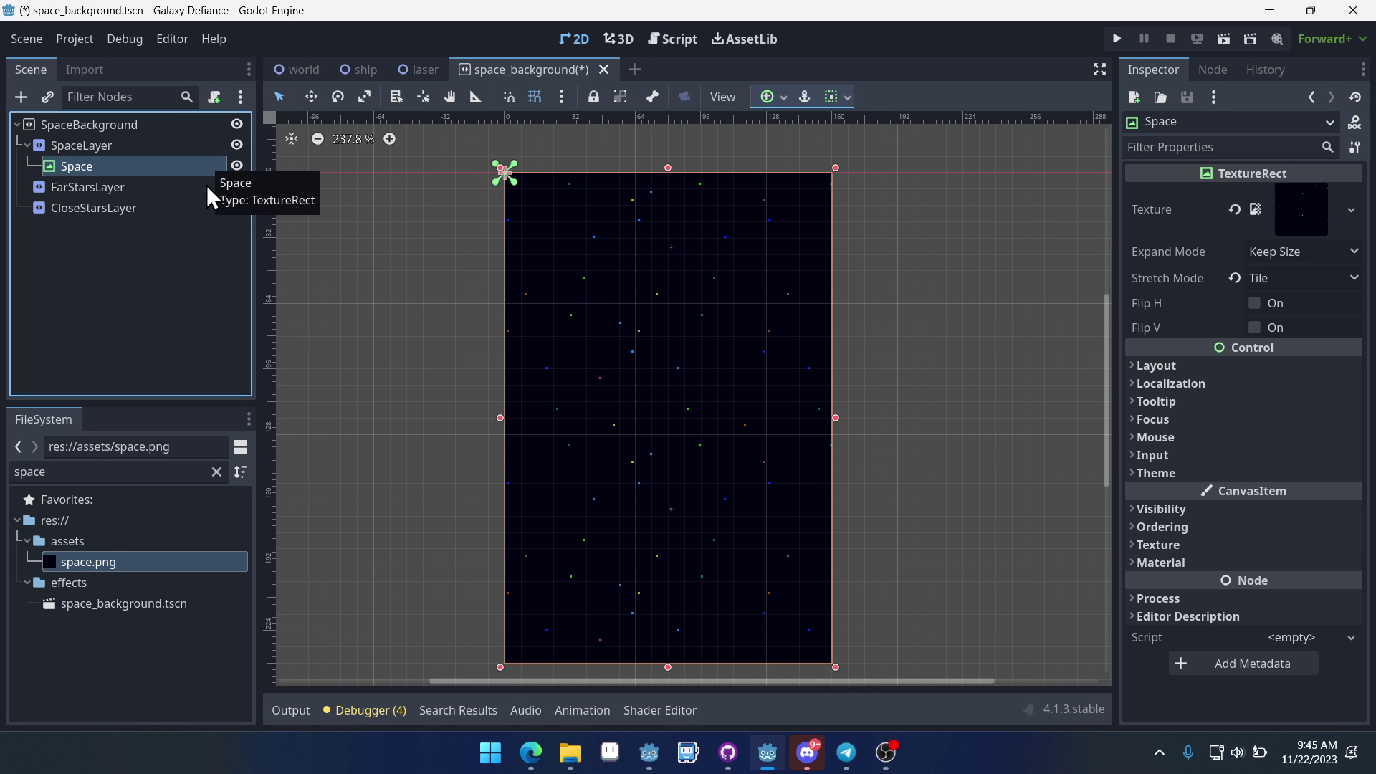
click(87, 187)
click(23, 98)
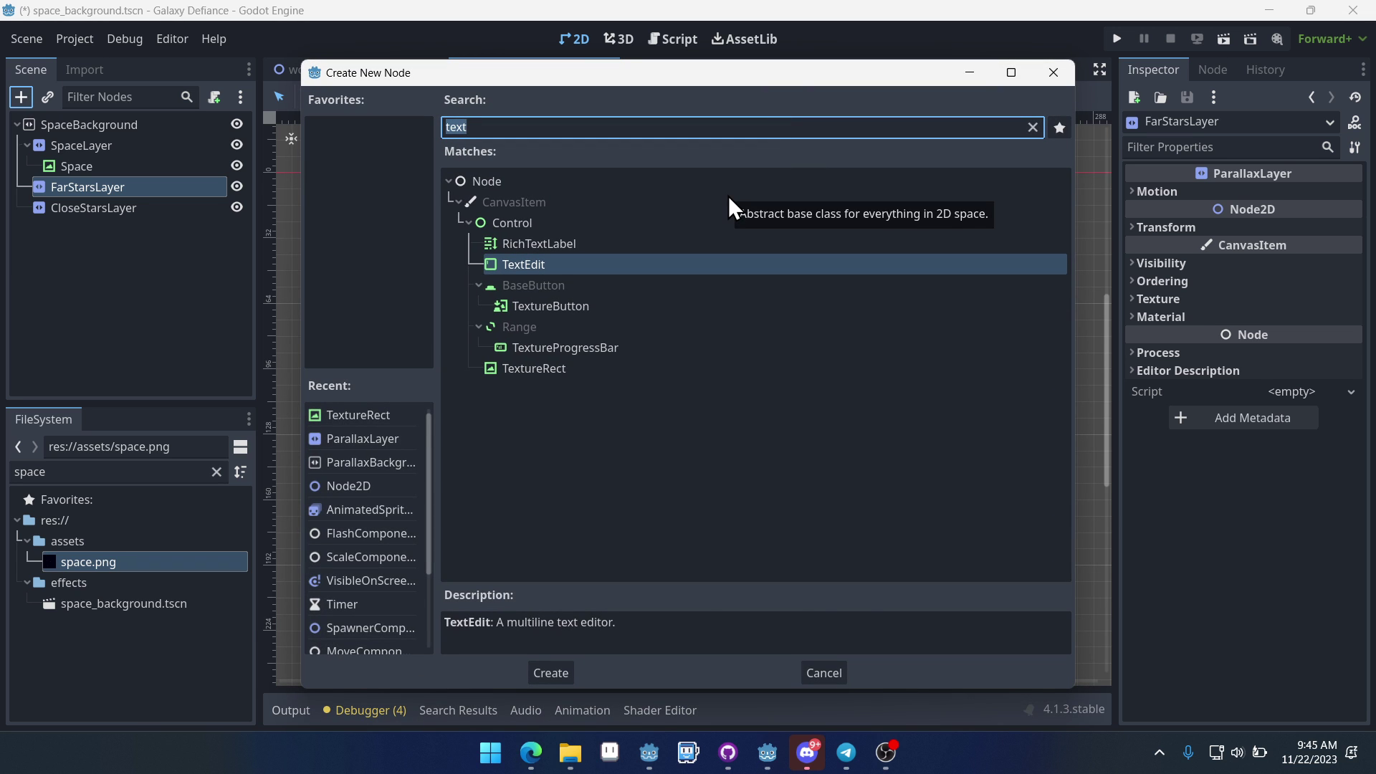
Step: Add a TextureRect under FarStarsLayer and rename it FarStars
key(Down)
key(Down)
key(Down)
key(Down)
key(Down)
key(Return)
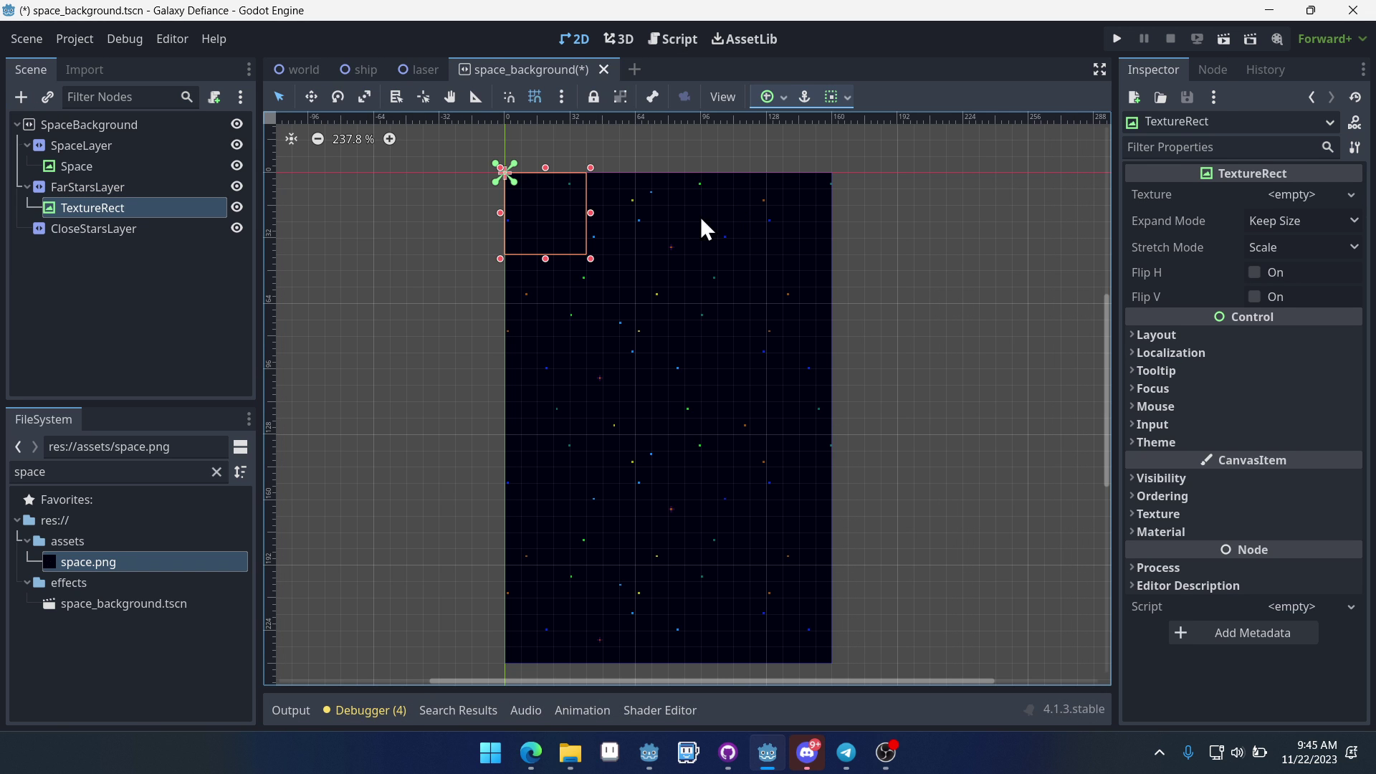
click(153, 213)
click(156, 209)
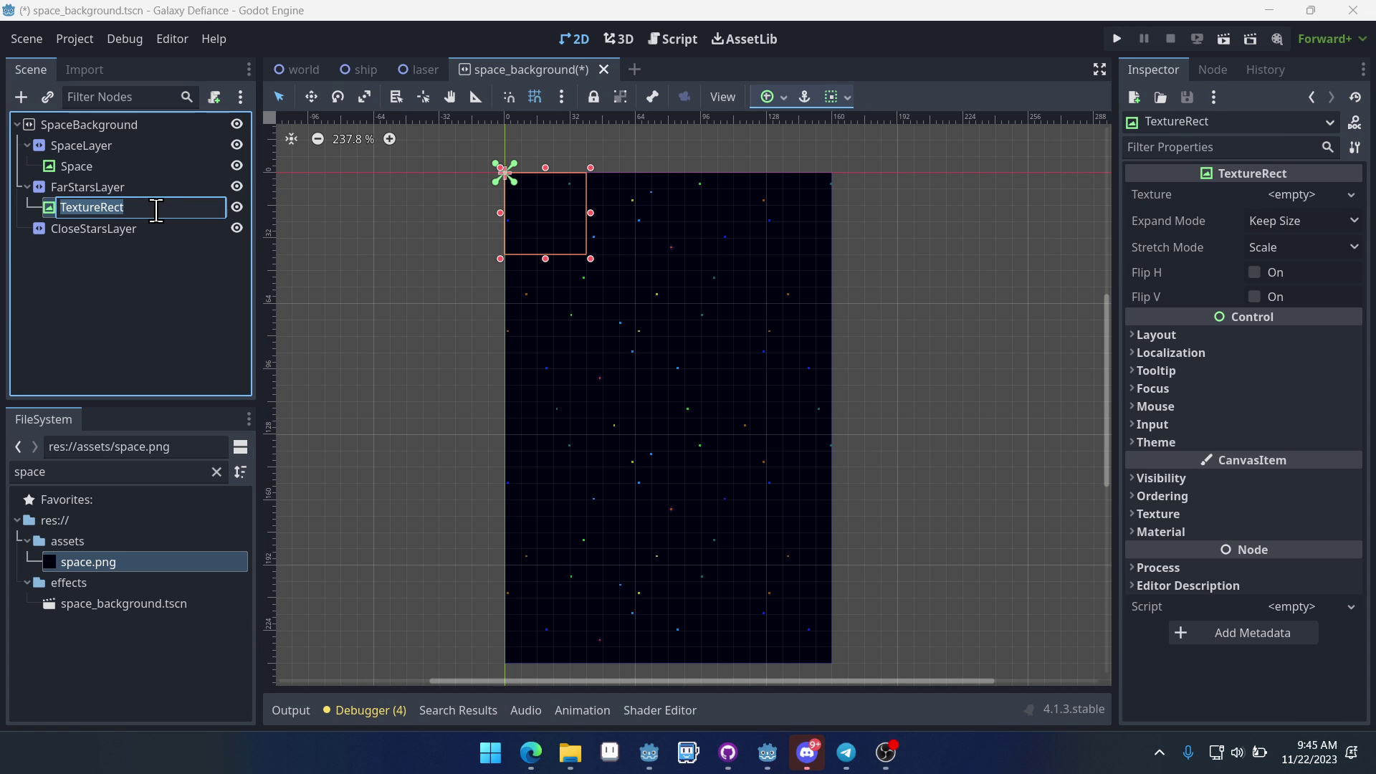
text(FarStars)
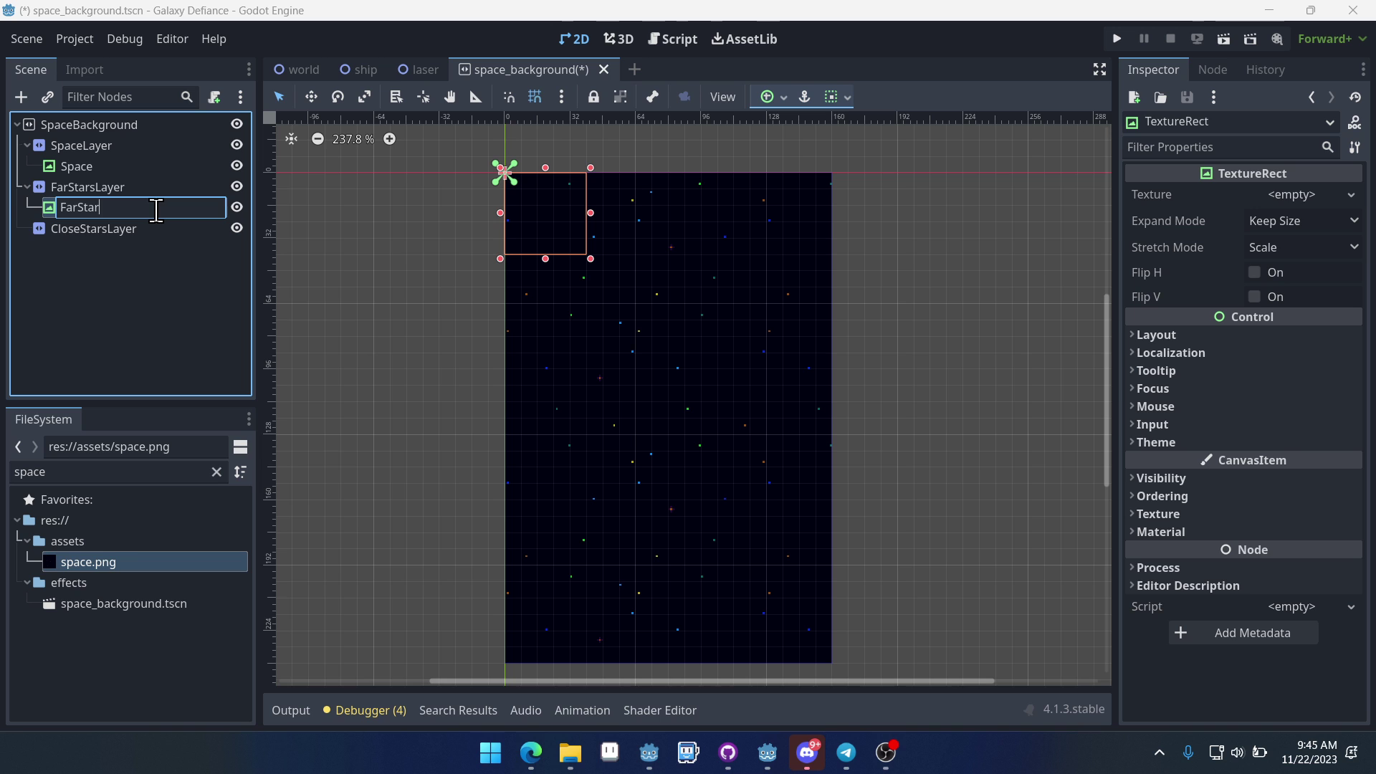
key(Return)
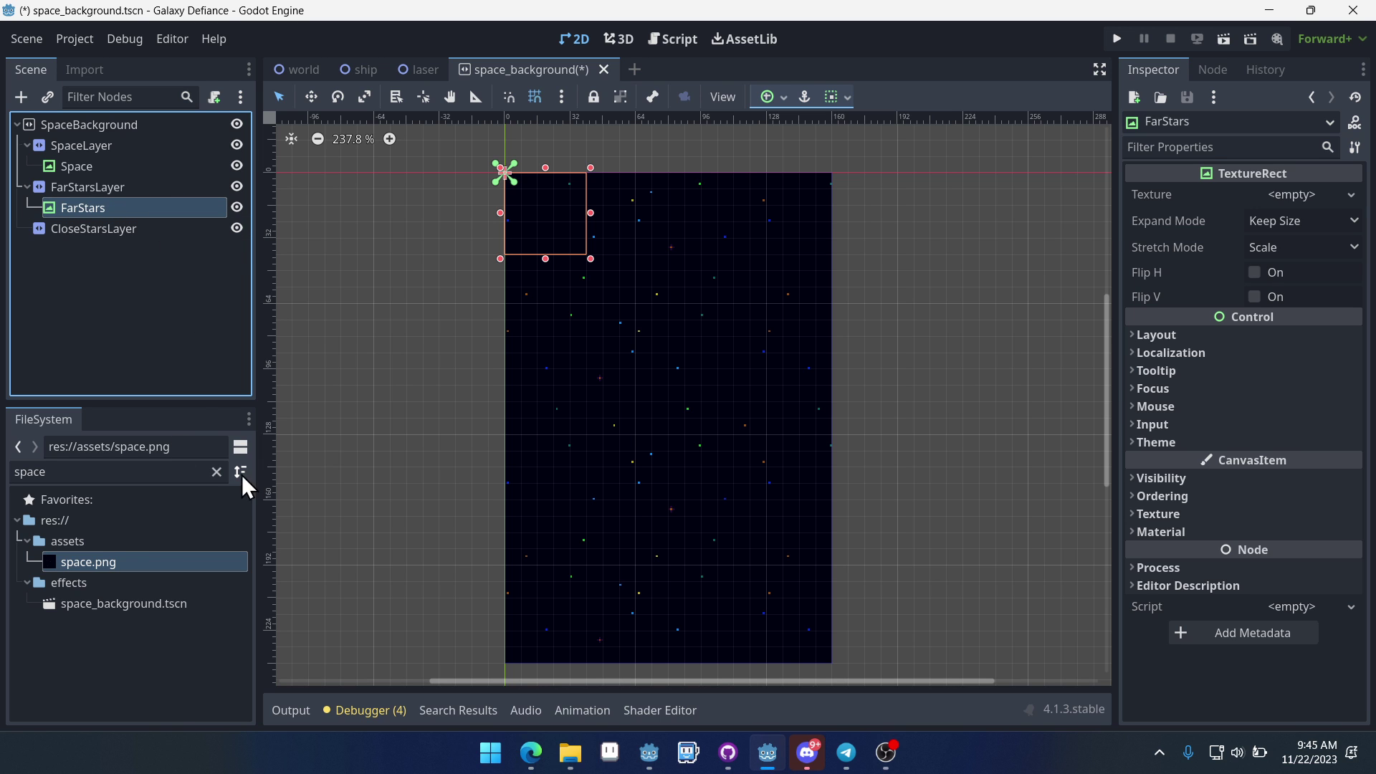
Step: Give FarStars the far_stars.png texture with Stretch Mode set to Tile
click(216, 472)
text(star)
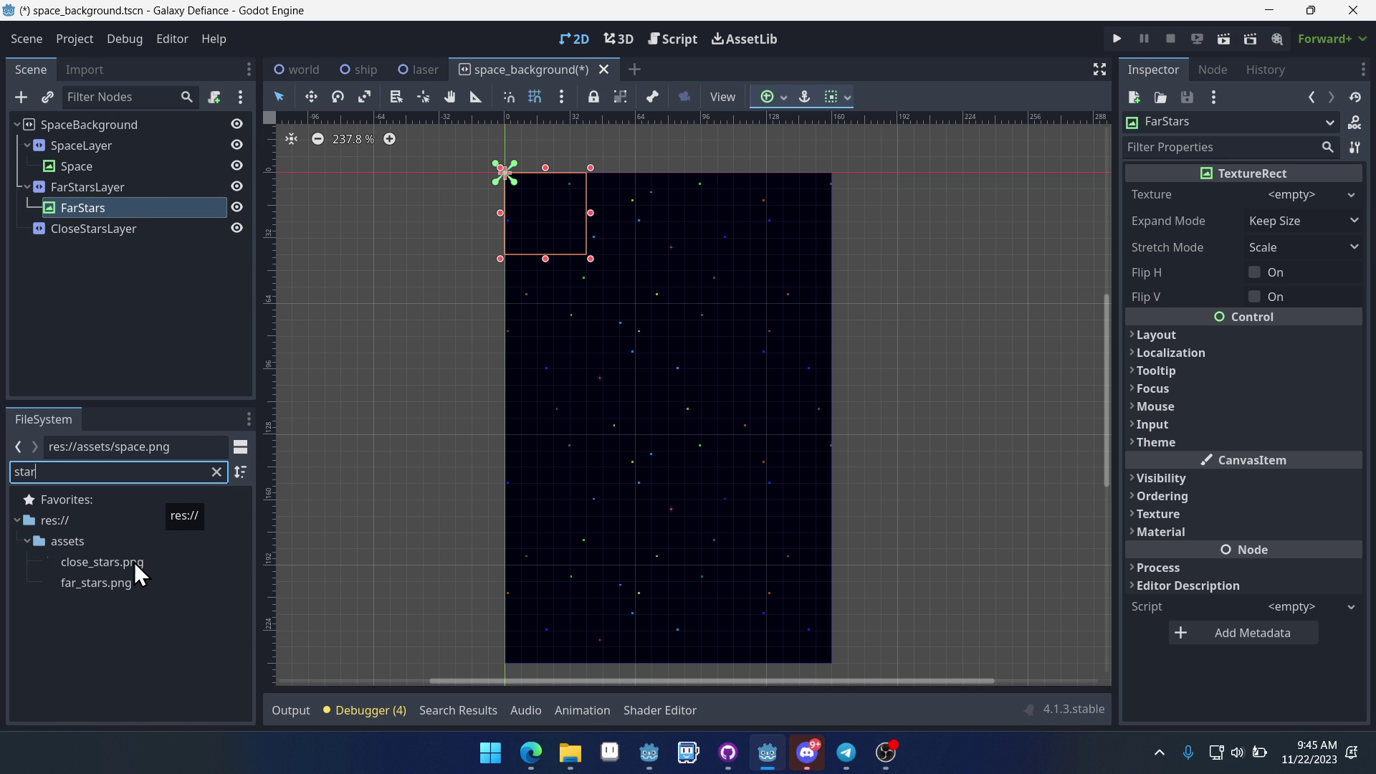
drag(102, 585, 1294, 197)
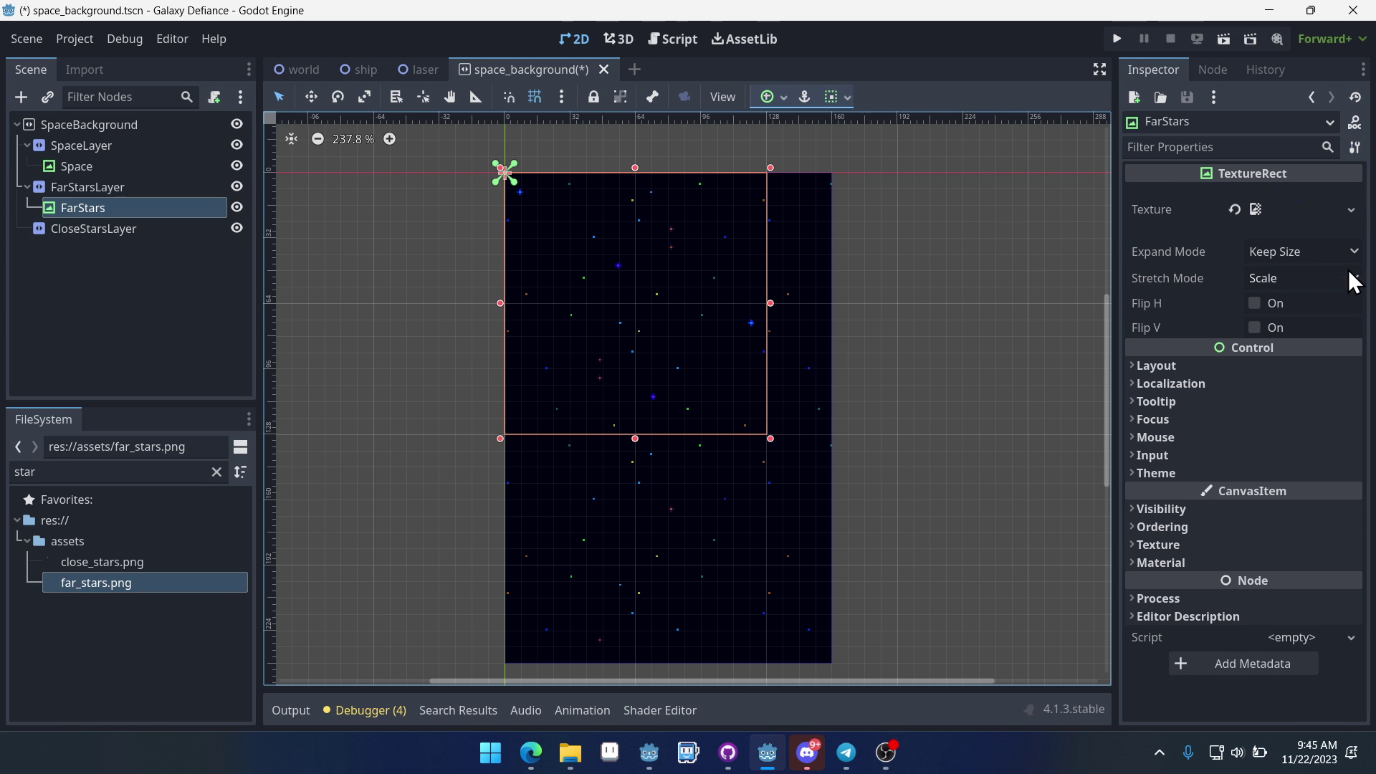
click(1265, 278)
click(1259, 328)
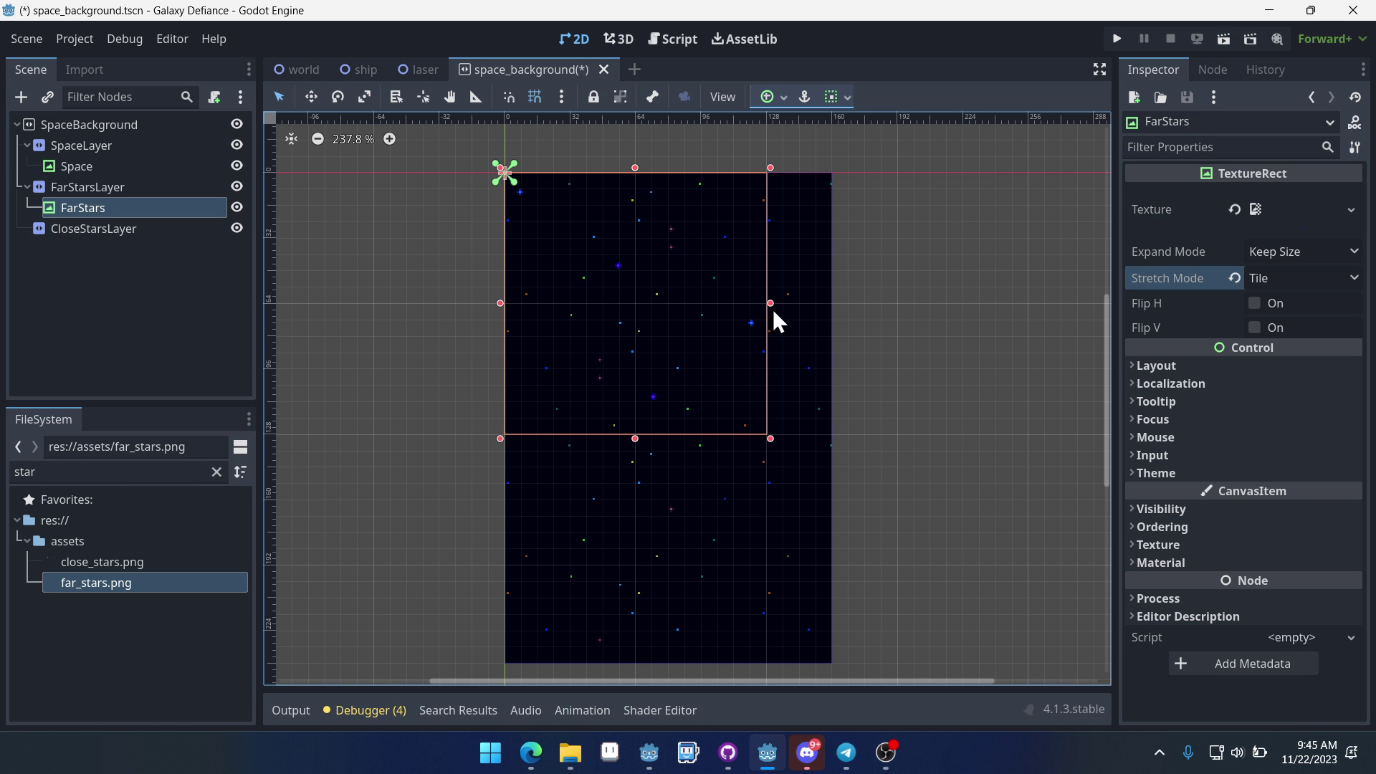
Step: Stretch FarStars to fill the whole background, then toggle its visibility to compare
drag(771, 303, 836, 303)
drag(668, 439, 687, 668)
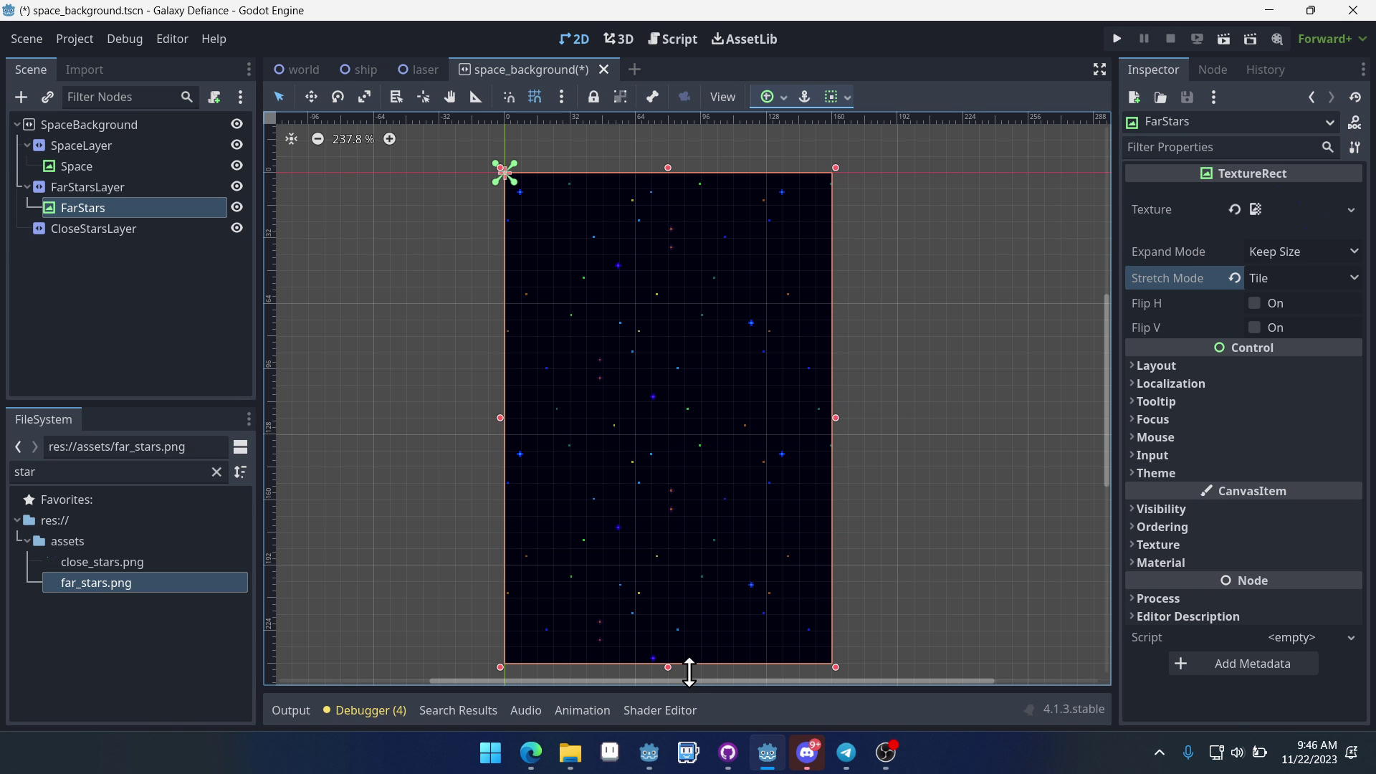
click(237, 207)
click(238, 207)
click(238, 207)
click(237, 207)
click(237, 208)
click(237, 207)
click(86, 233)
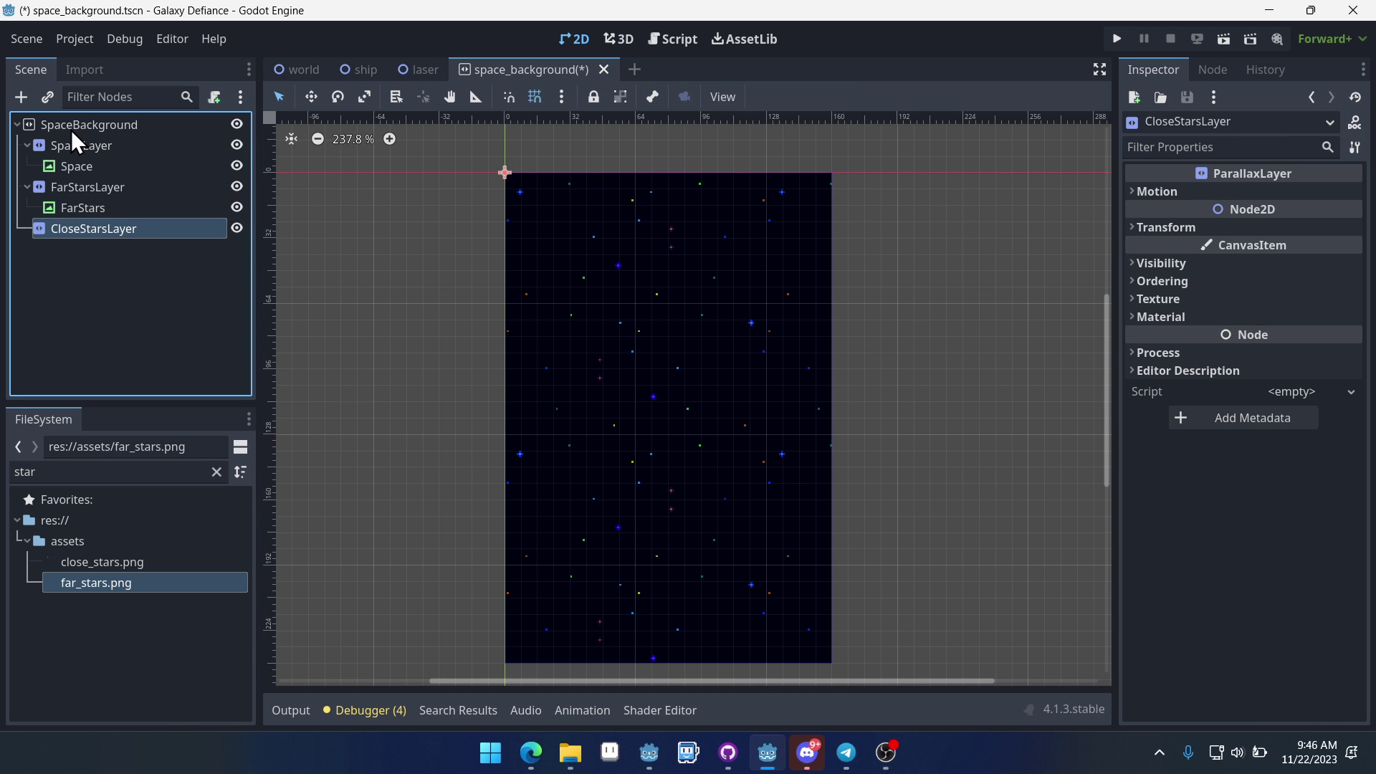
Step: Add a TextureRect under CloseStarsLayer with close_stars.png set to tile
click(22, 97)
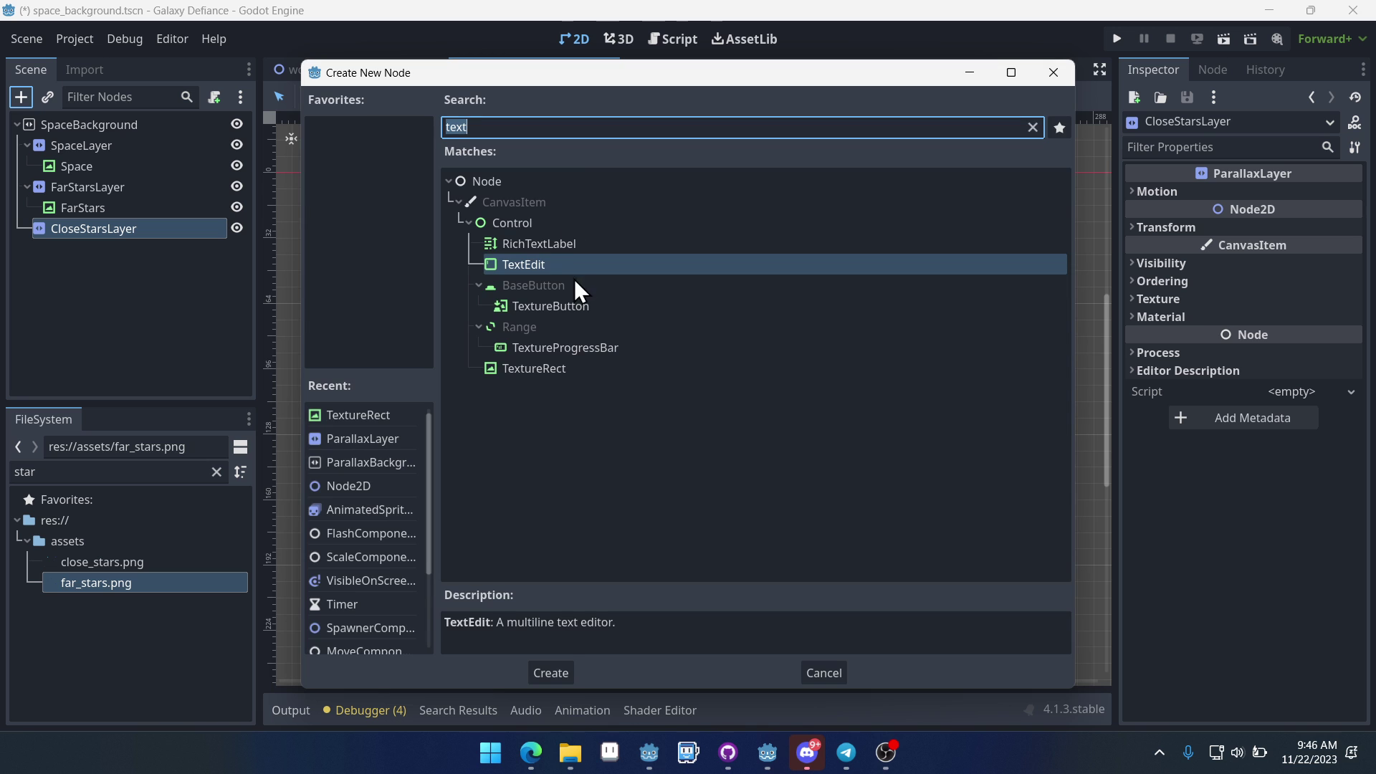
double_click(535, 369)
drag(119, 565, 1283, 196)
click(1282, 278)
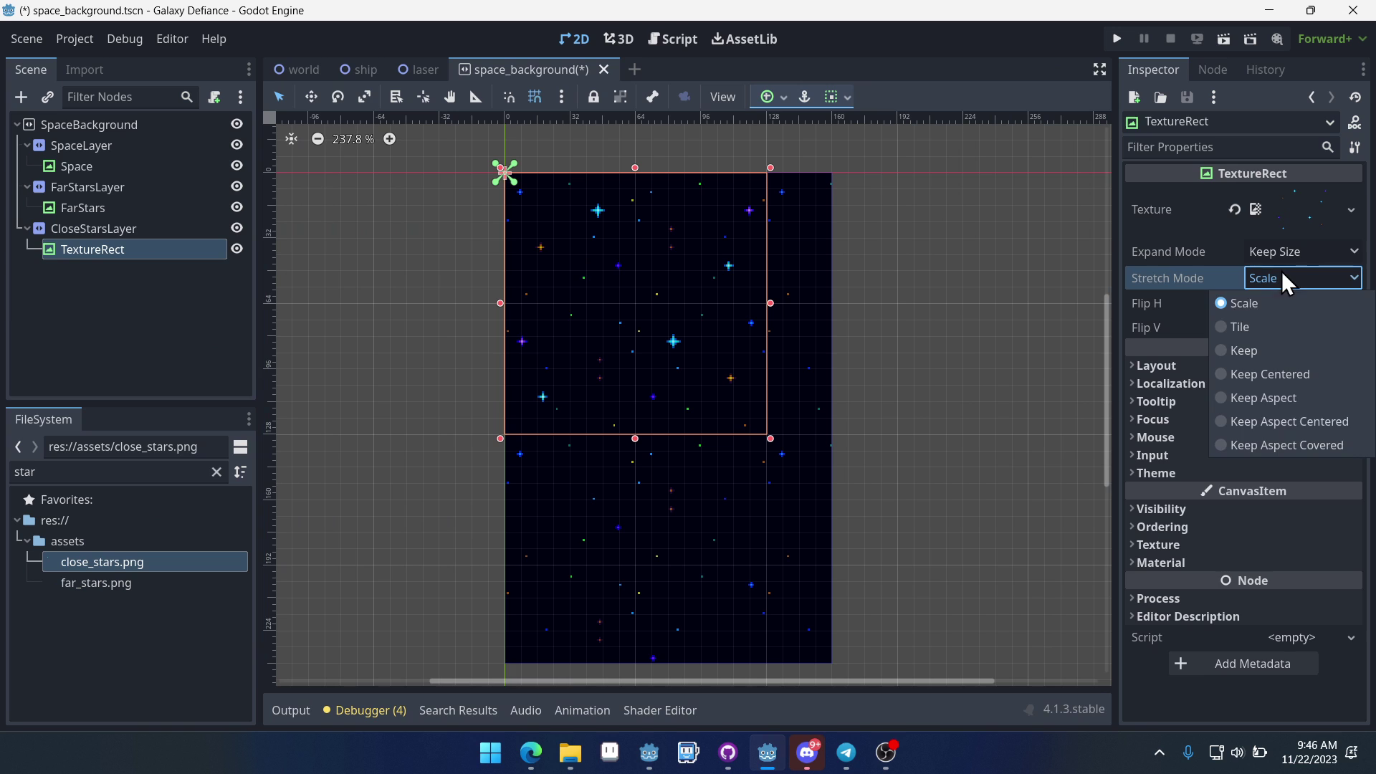
click(1276, 328)
Step: Resize the close stars rect to fill the background and save the scene
drag(773, 301, 836, 301)
drag(669, 444, 707, 674)
click(955, 425)
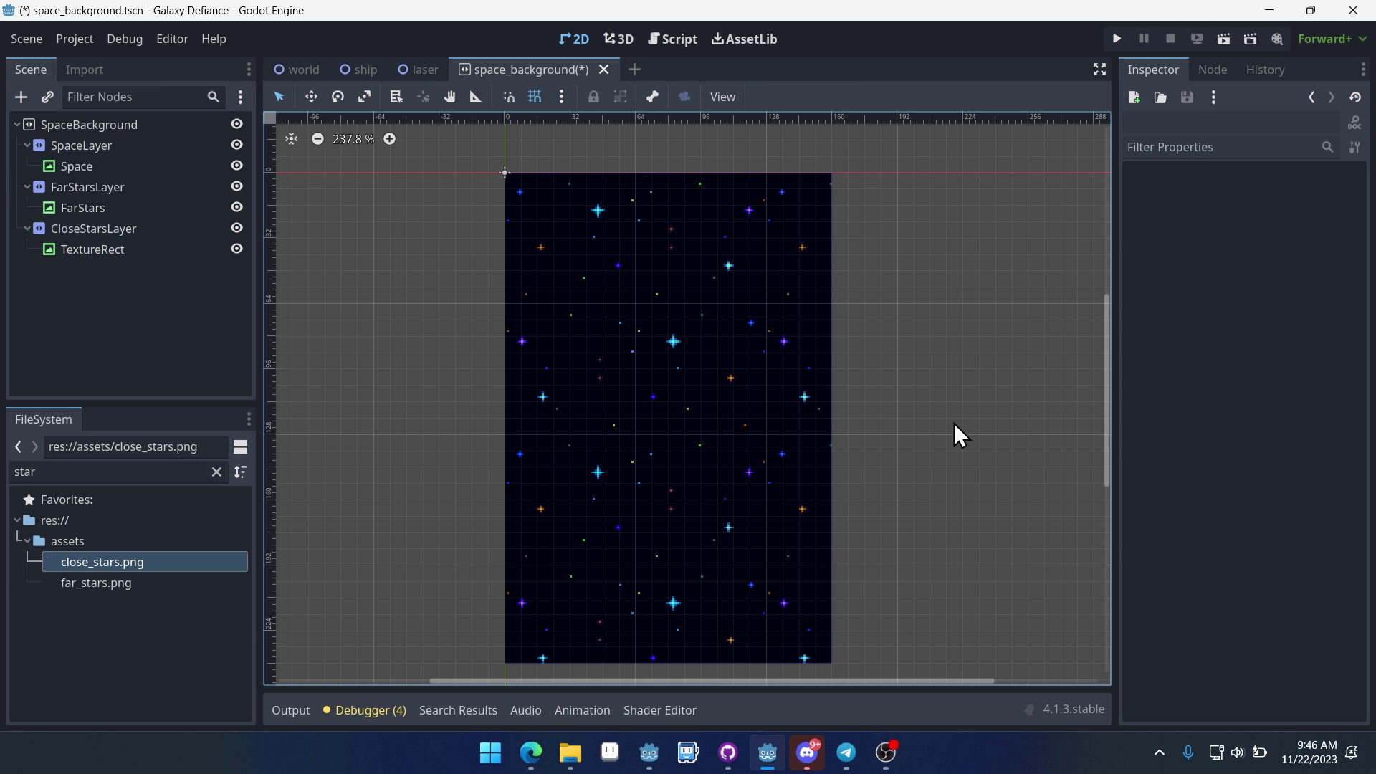
key(ctrl+s)
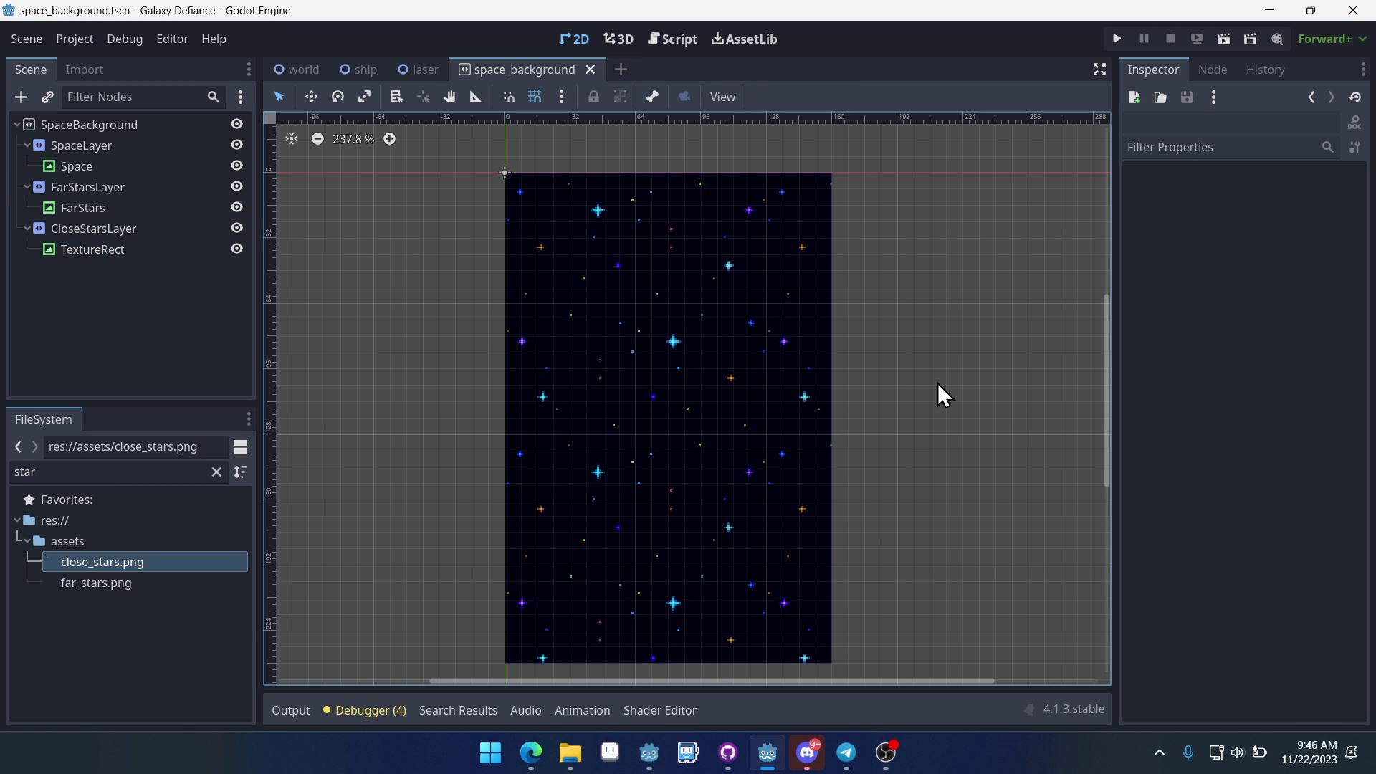
Step: In the world scene, begin adding a 'space' child node to World, then cancel
click(303, 68)
click(78, 129)
click(21, 97)
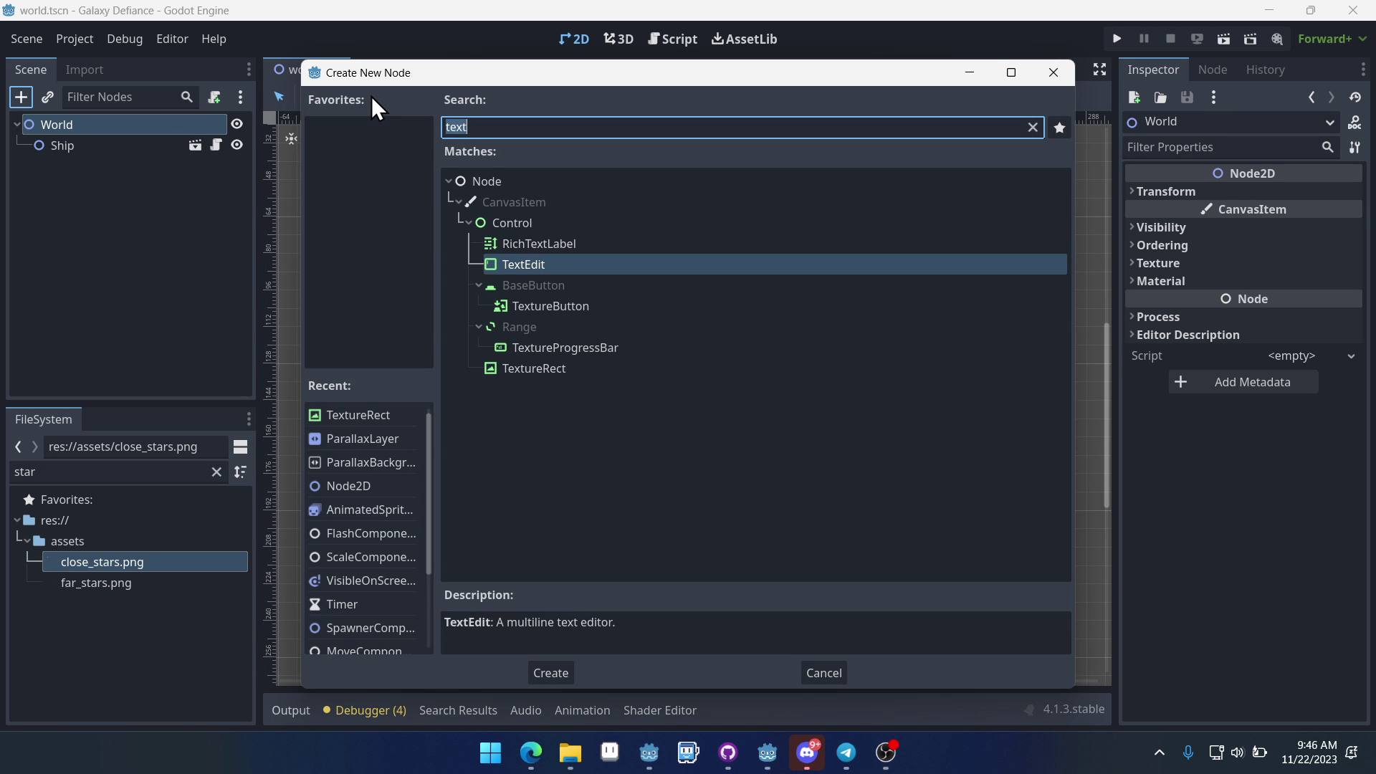
text(space)
key(Escape)
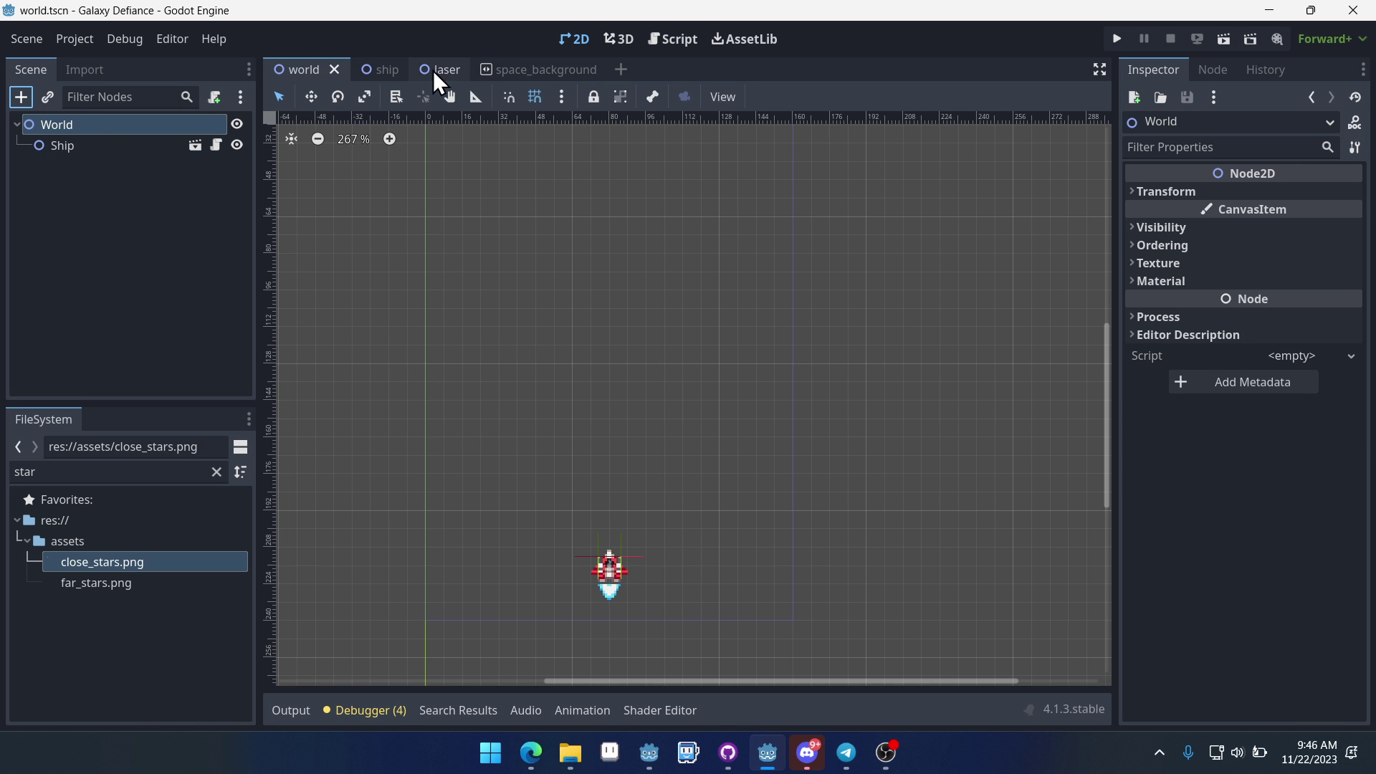
Step: Instance the space_background scene under World and run the game to test it
click(550, 69)
click(300, 69)
click(47, 97)
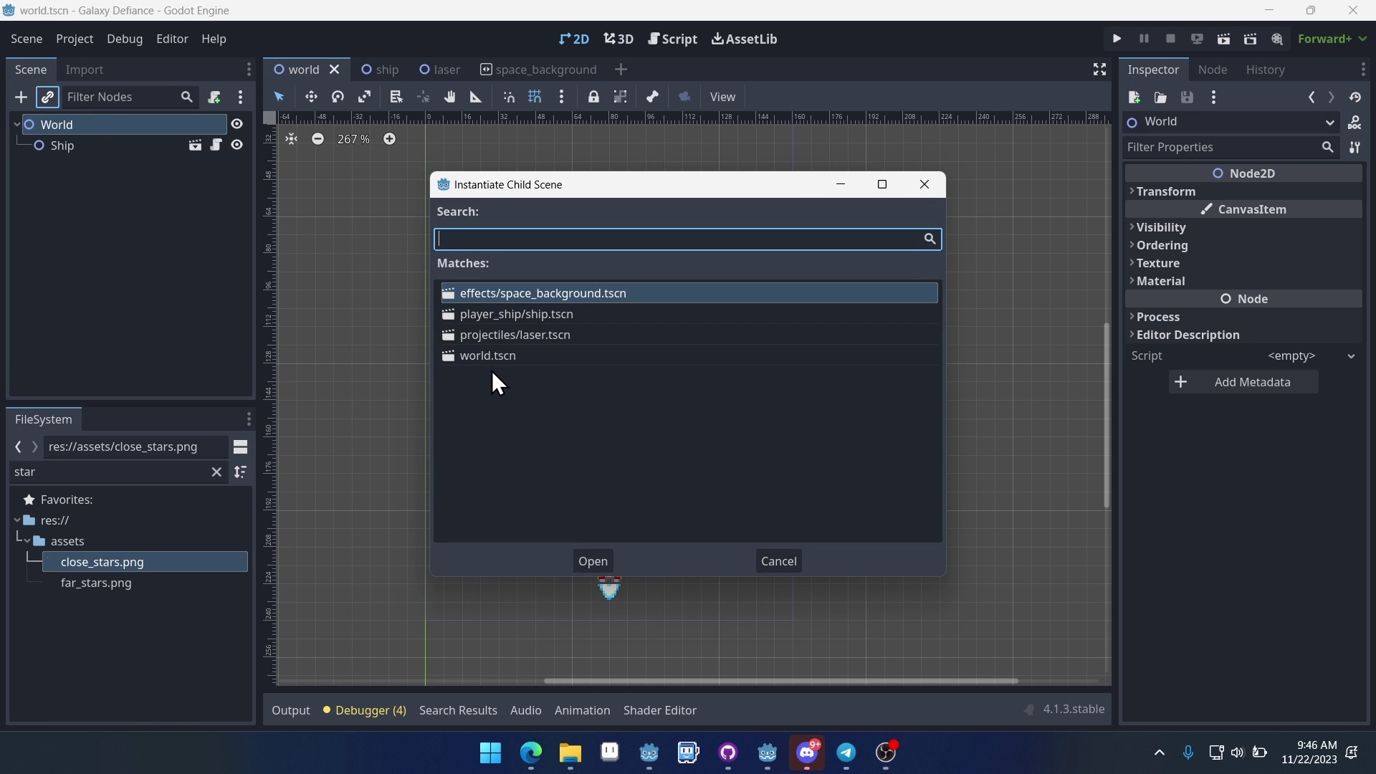
double_click(547, 291)
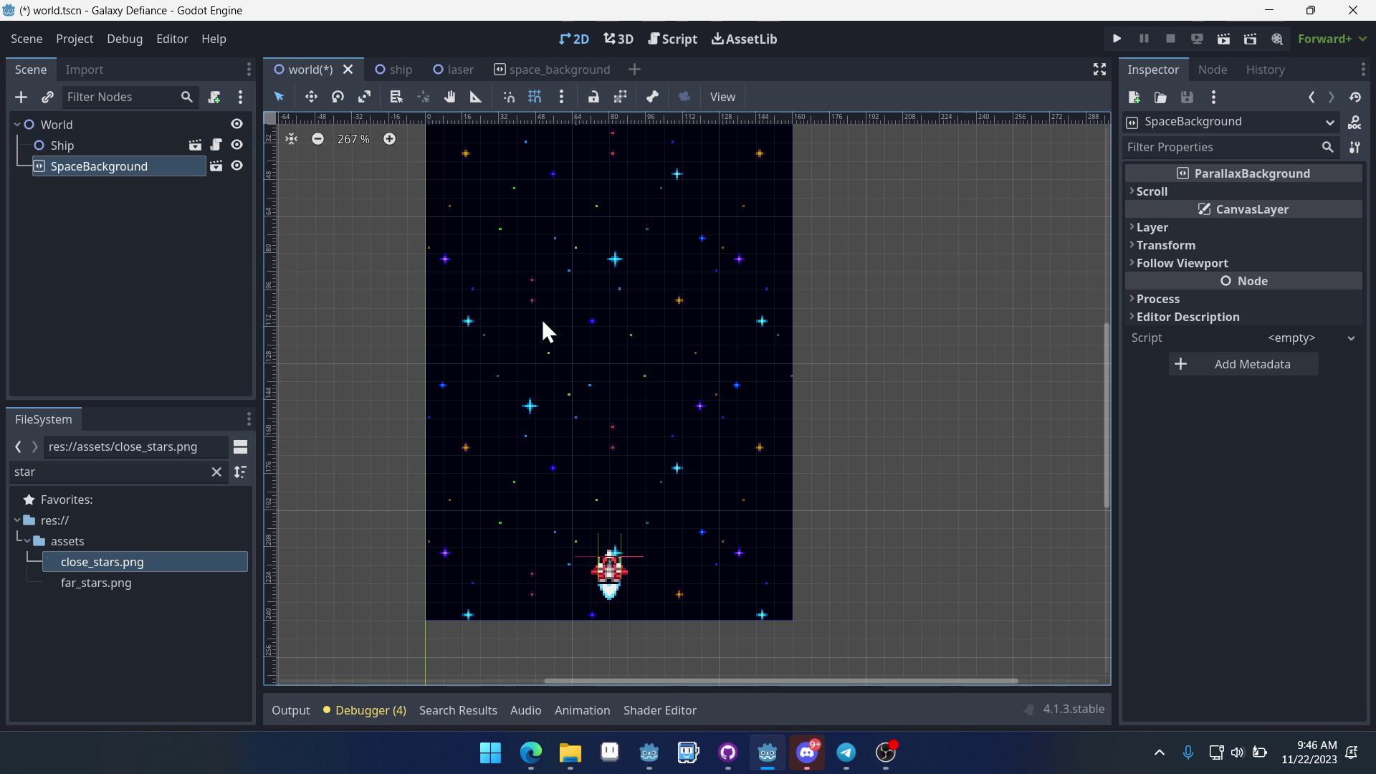
click(1117, 38)
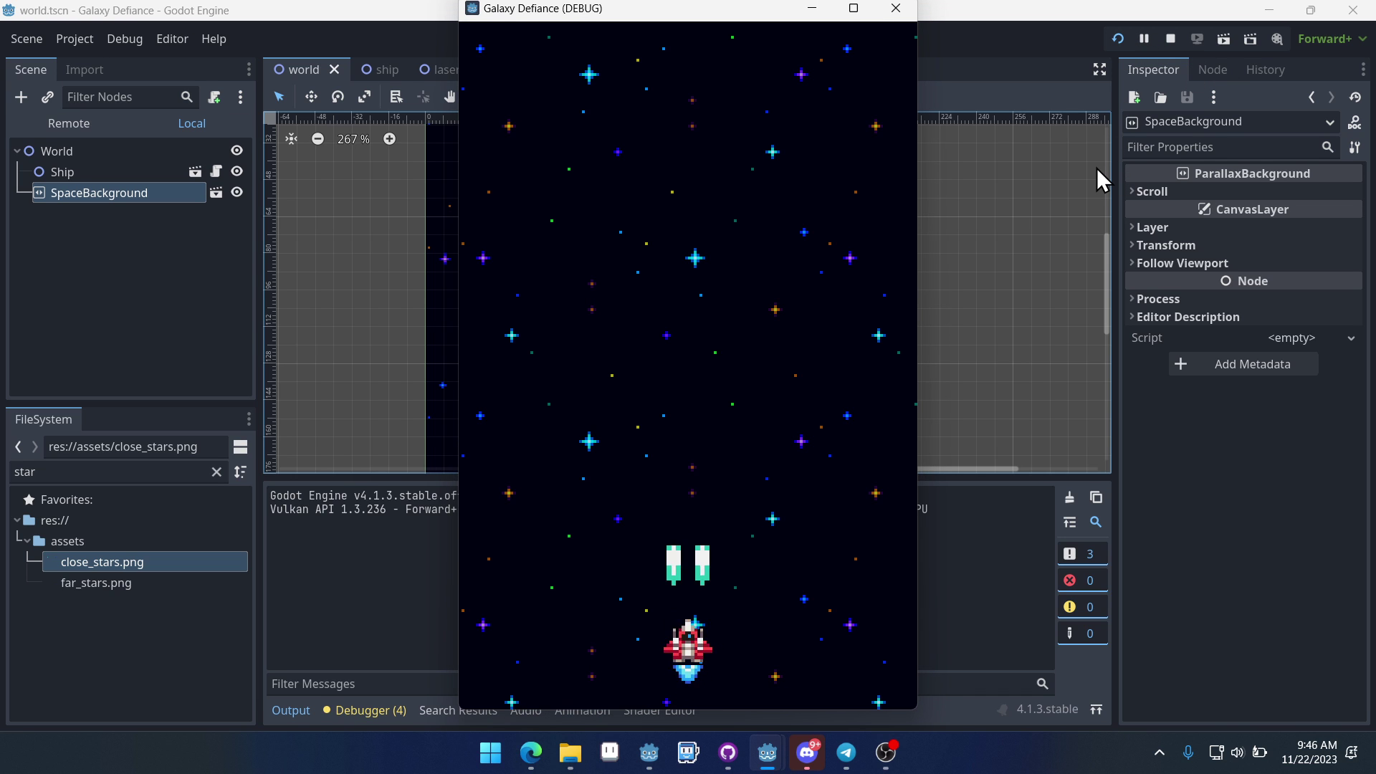
key(Right)
key(Left)
key(Left)
key(Right)
key(Left)
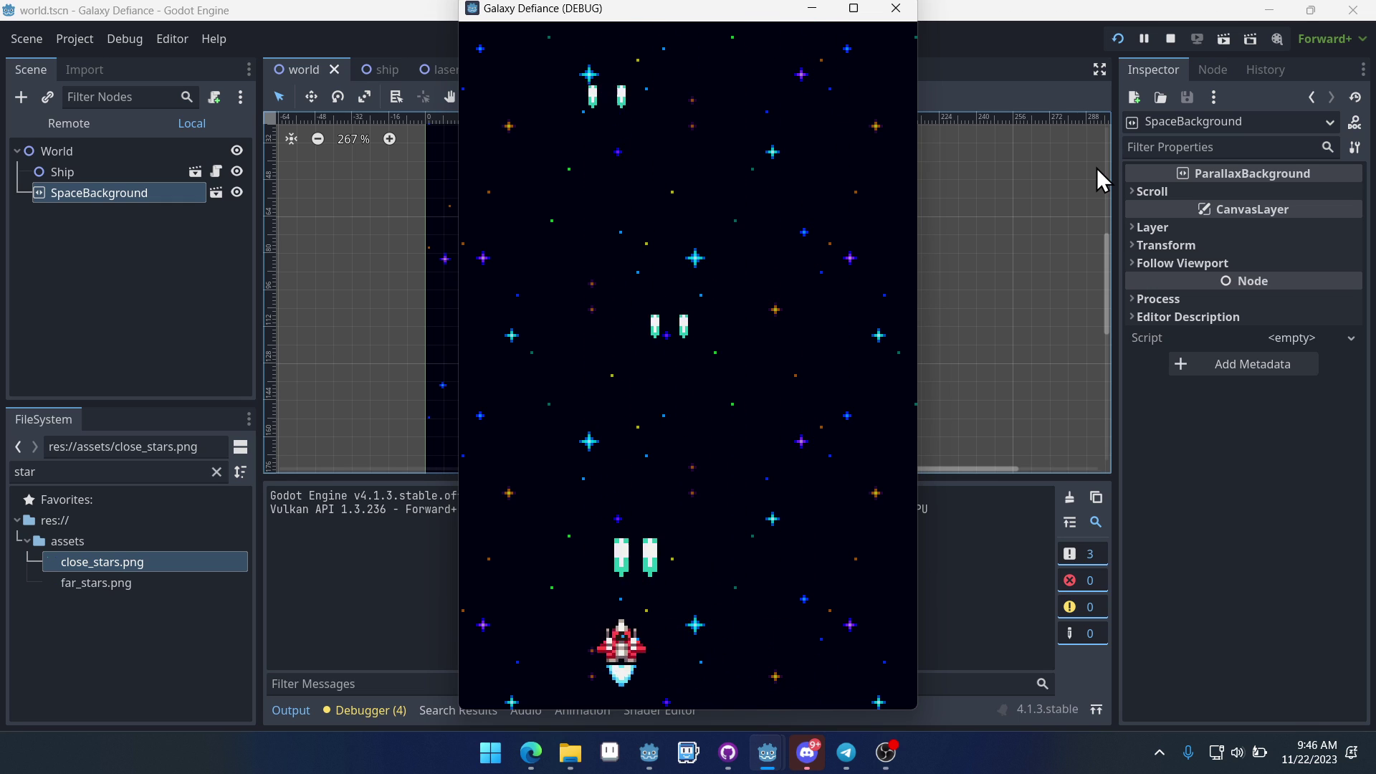
click(893, 15)
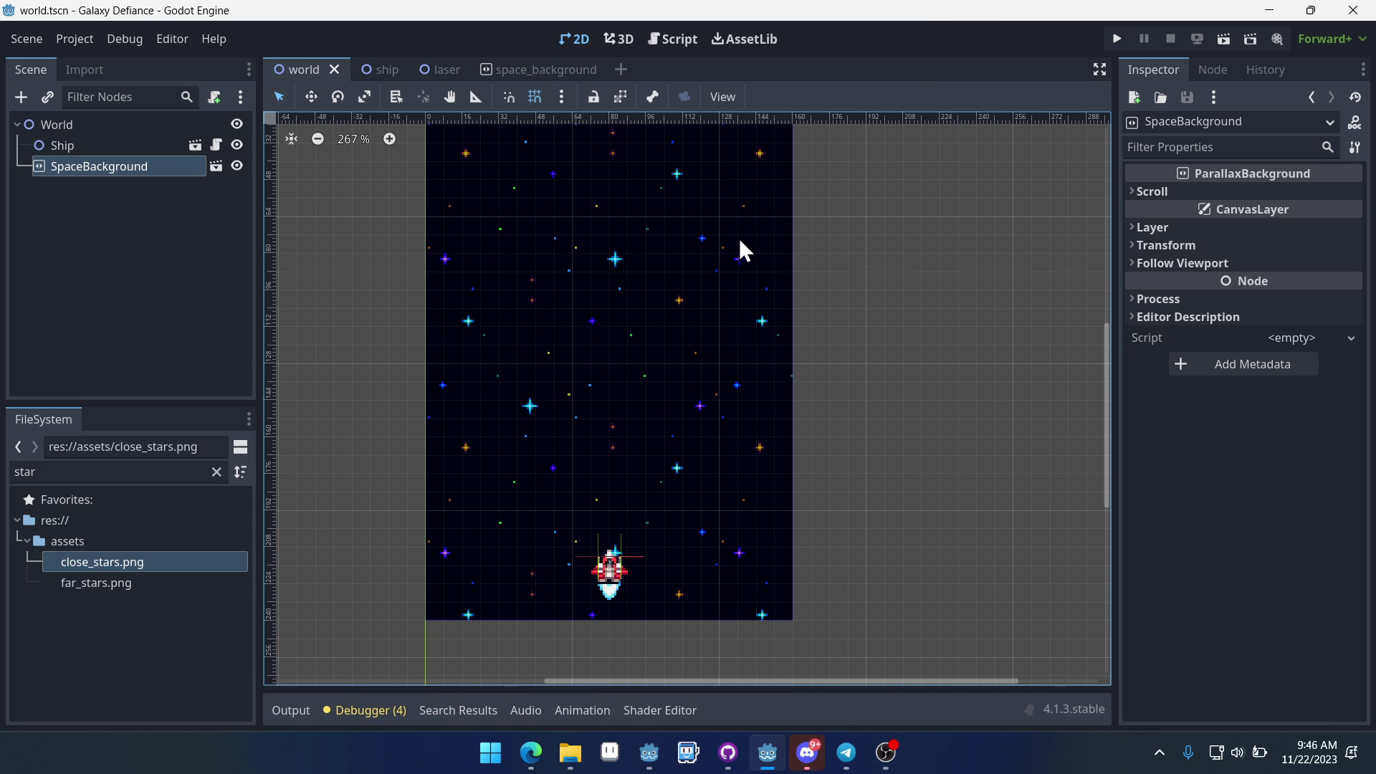
Step: Attach a new space_background.gd script to the SpaceBackground root node
click(552, 70)
click(88, 127)
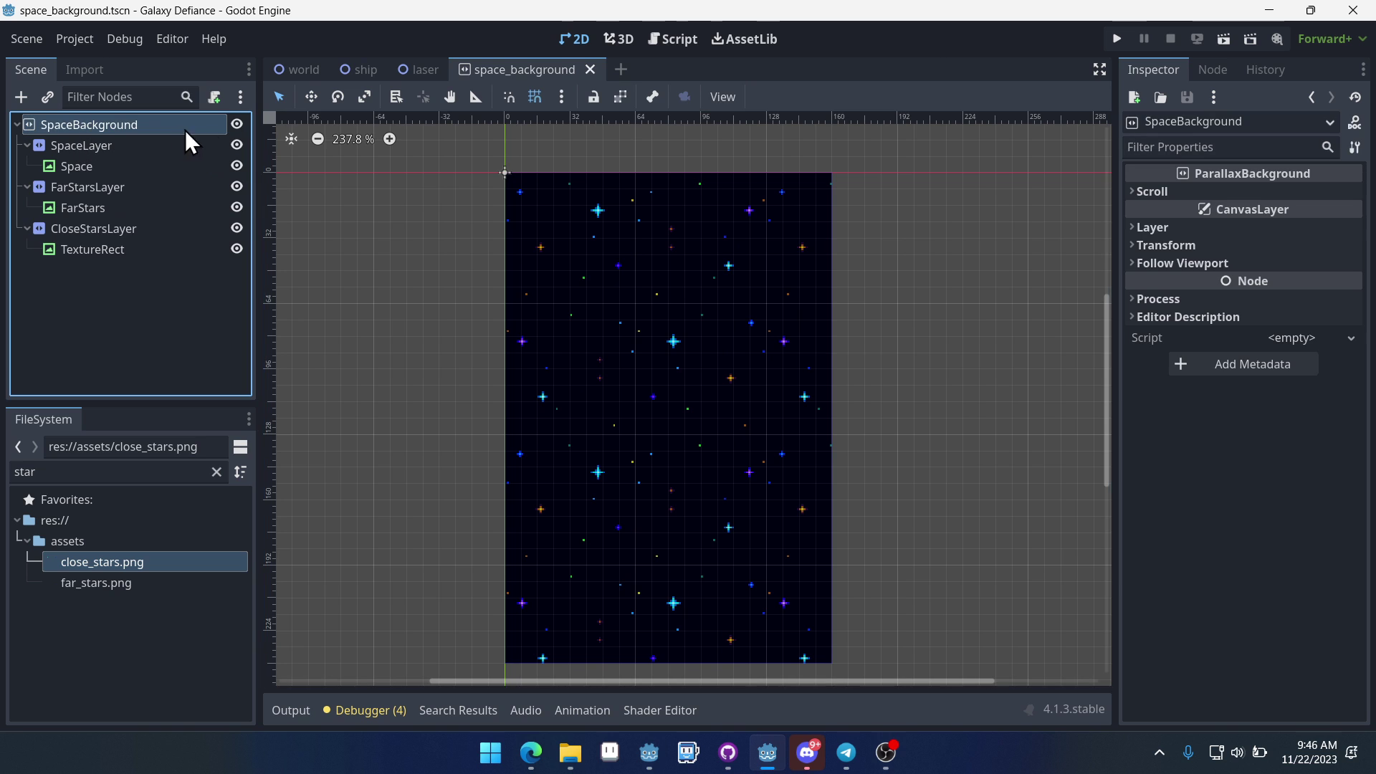
click(214, 98)
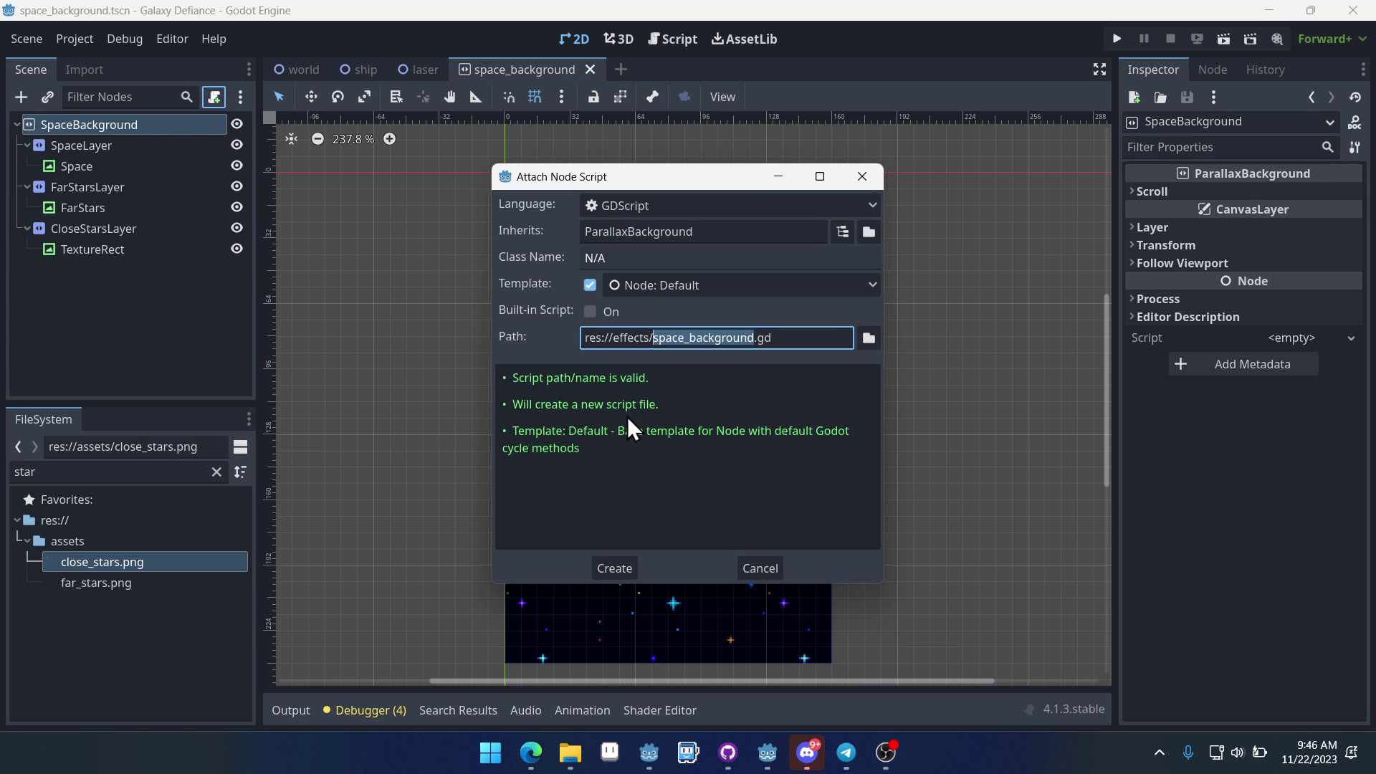
click(637, 572)
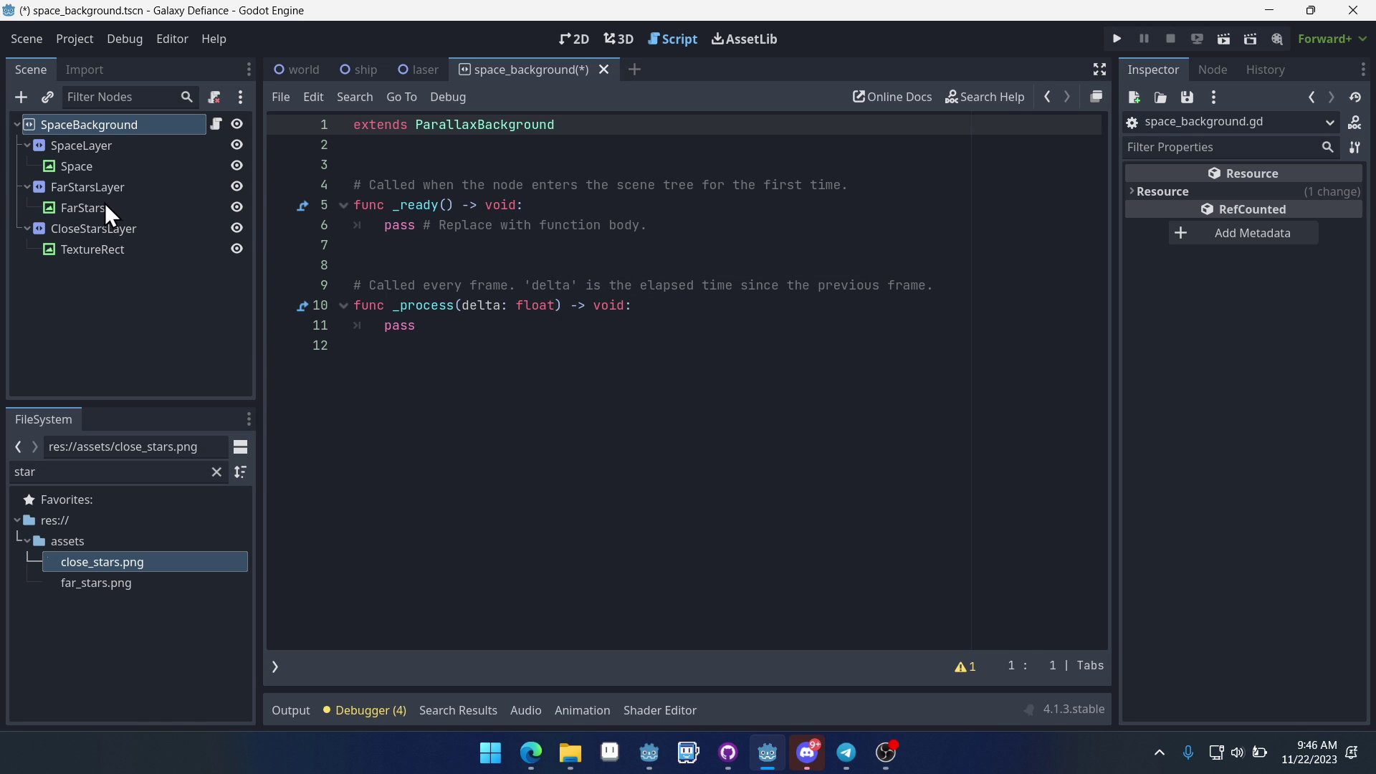
Step: Check SpaceLayer's motion settings, then select SpaceLayer, FarStarsLayer and CloseStarsLayer together
click(84, 144)
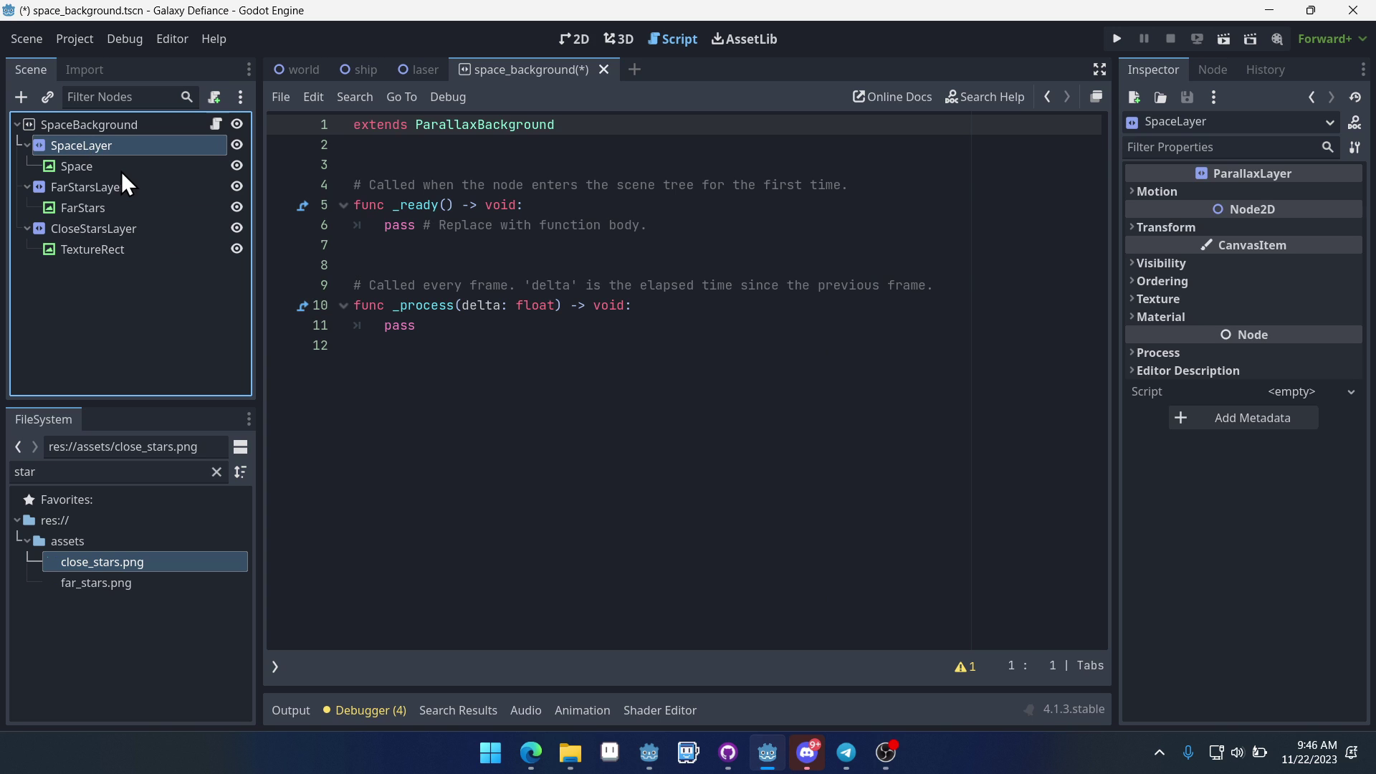
click(1182, 193)
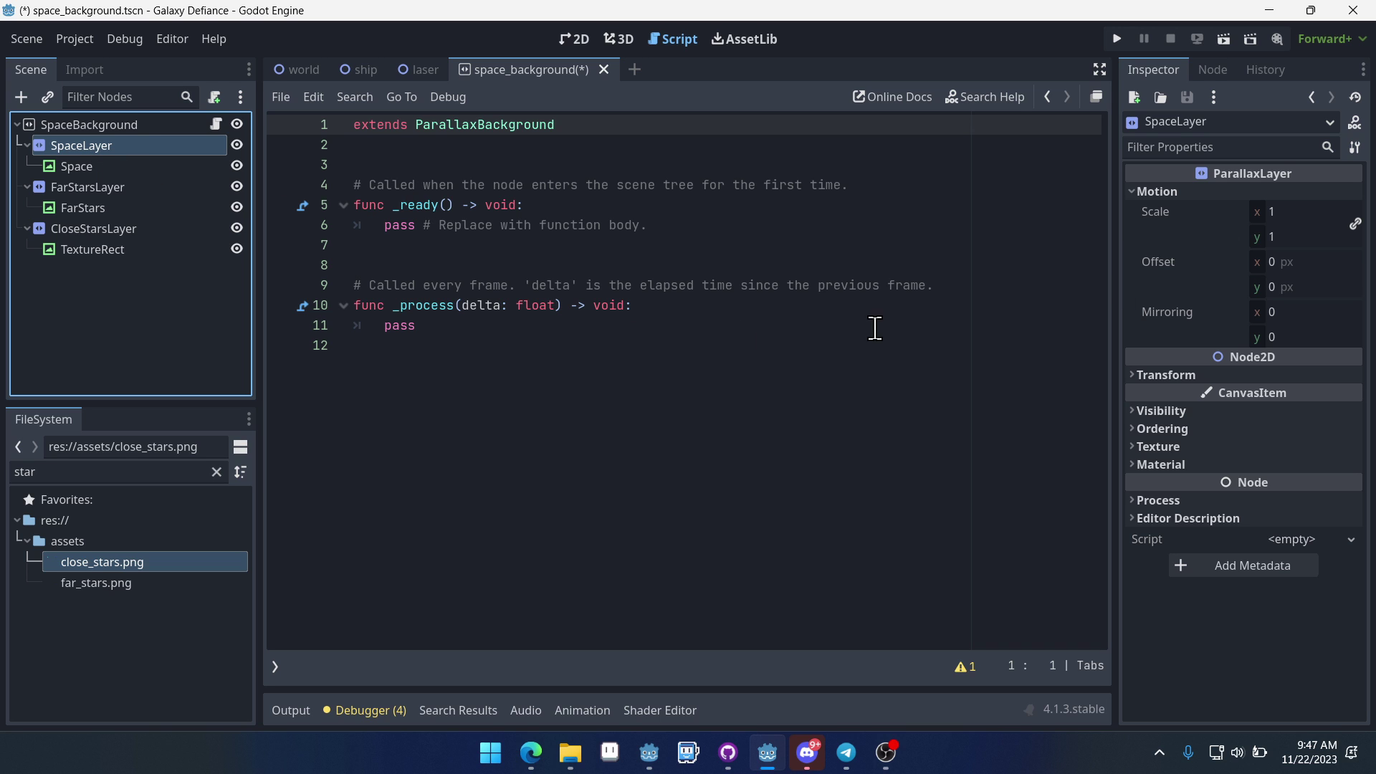
ctrl+click(117, 189)
ctrl+click(99, 229)
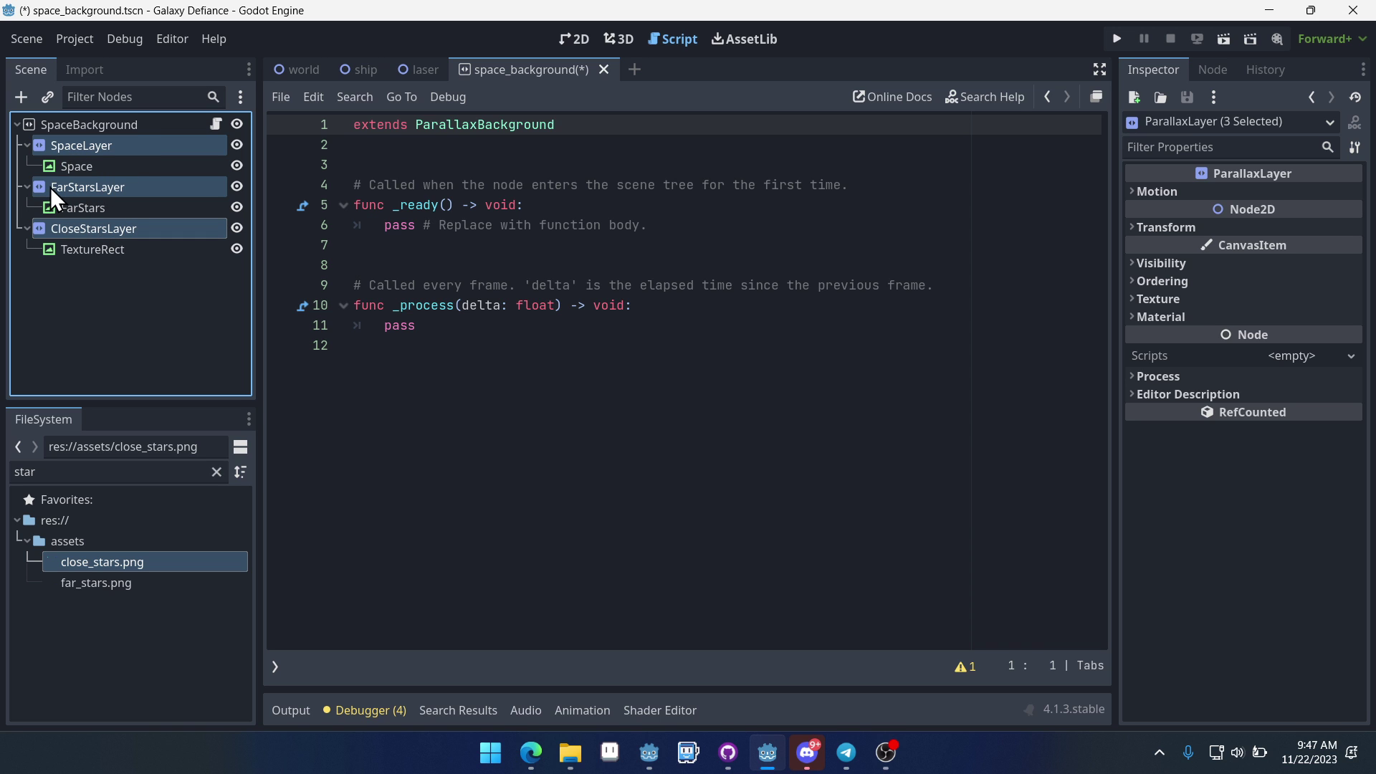
right_click(85, 230)
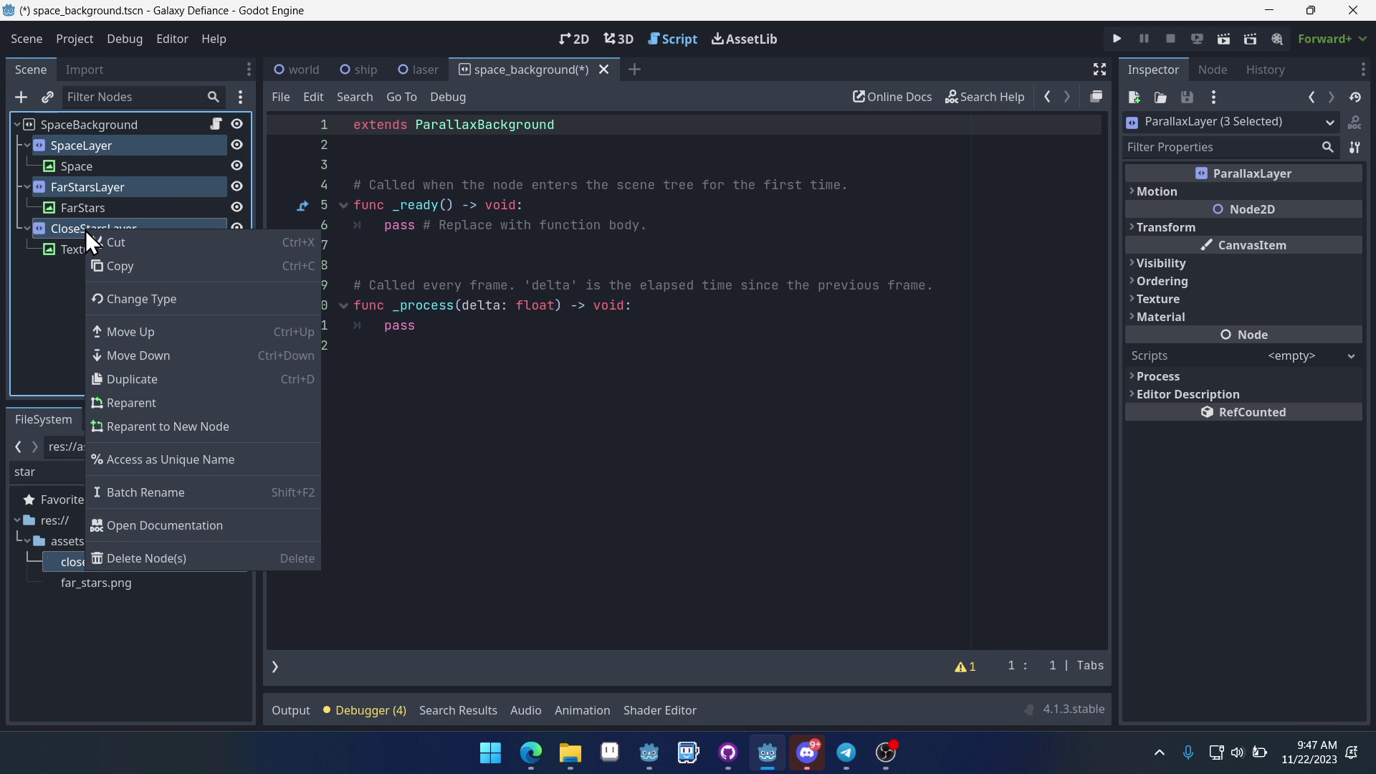
click(166, 460)
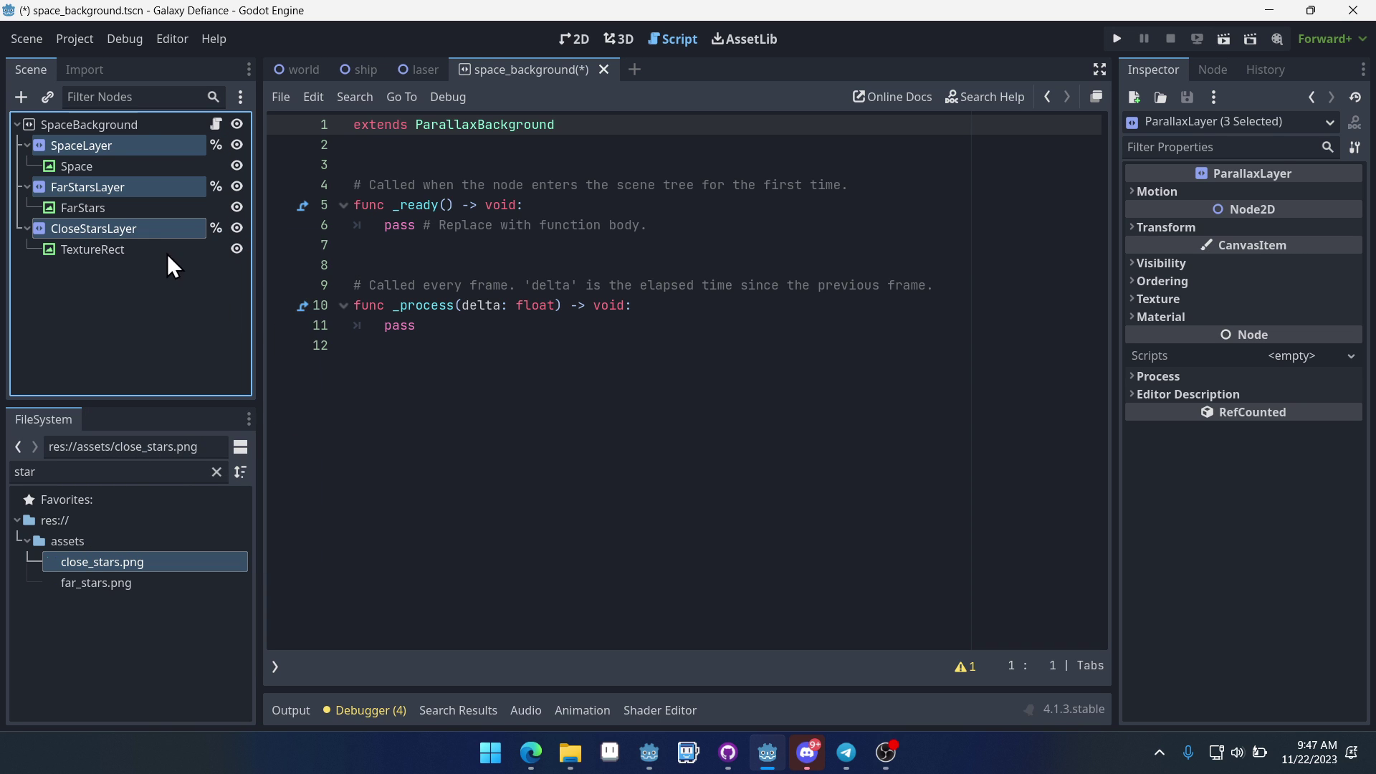
click(620, 426)
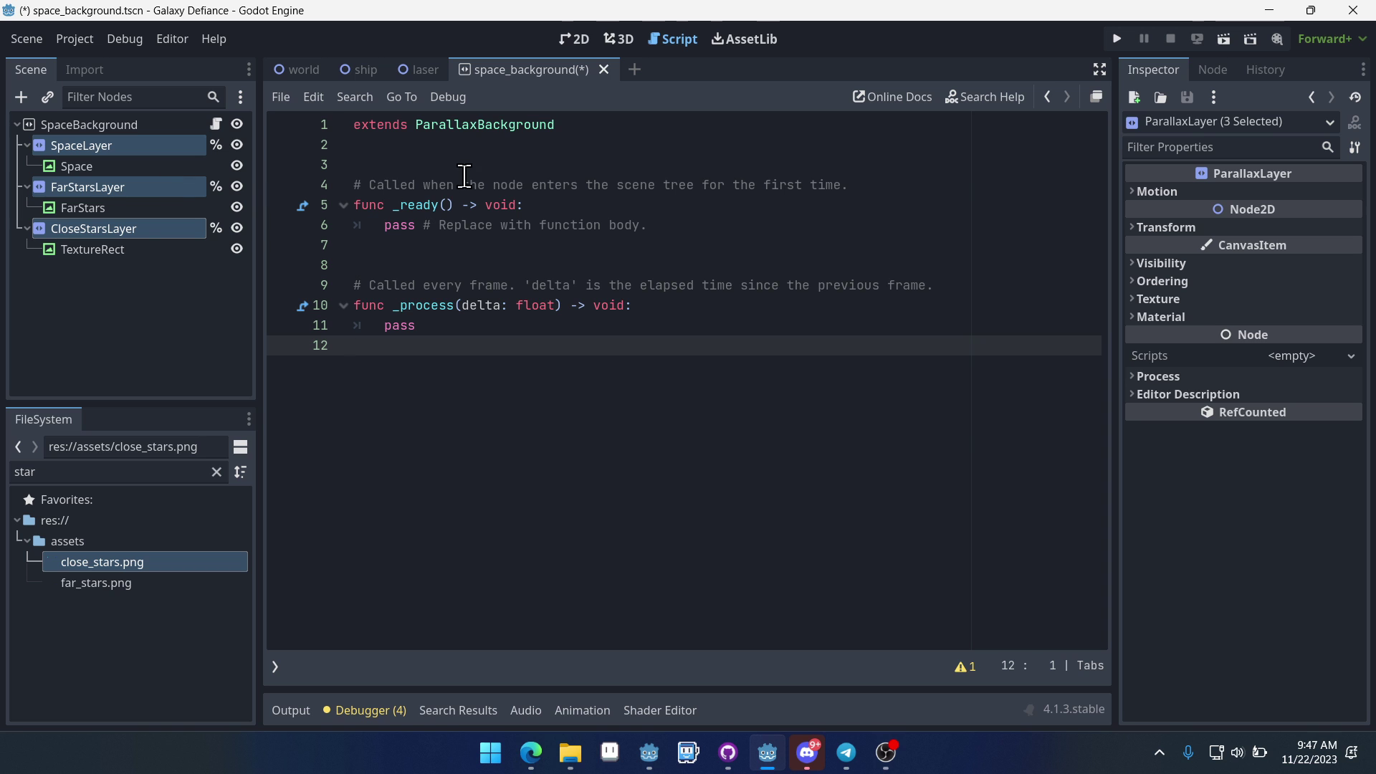
click(127, 147)
drag(127, 146, 406, 170)
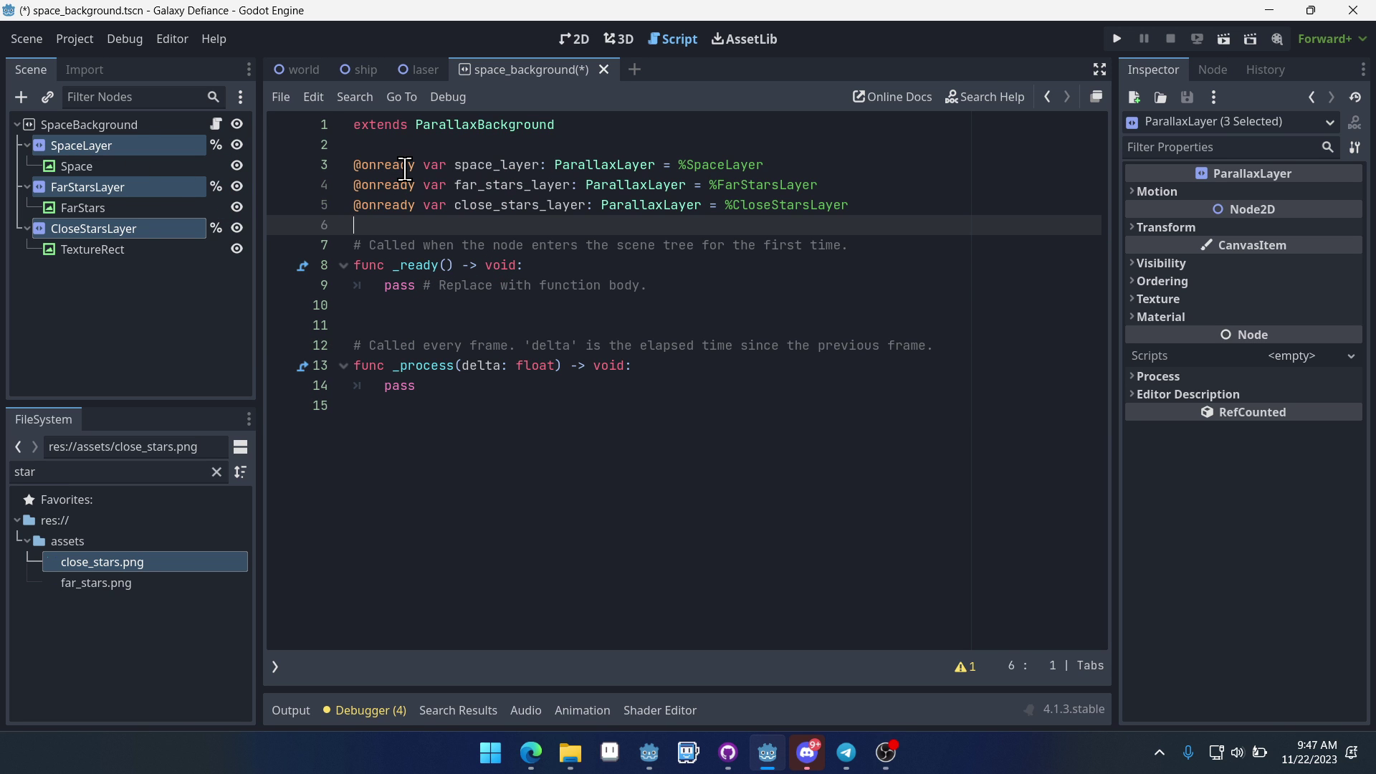